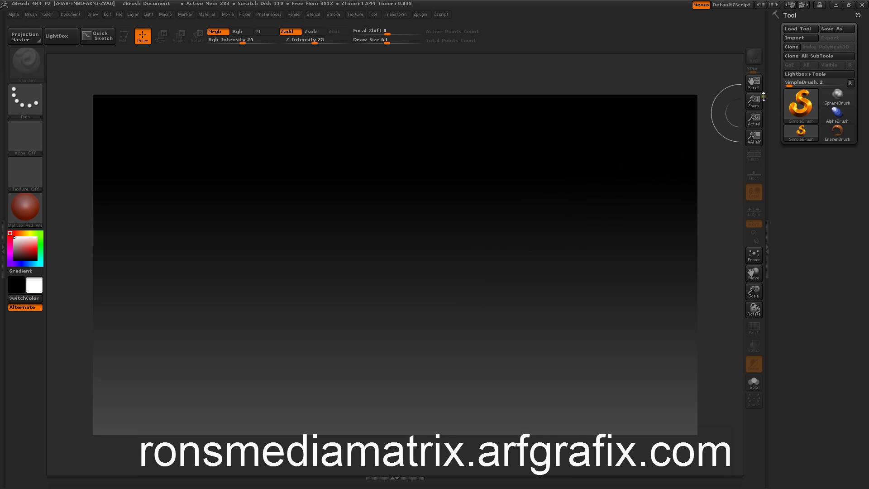
# Step: Draw a Cube3D primitive on the canvas, enter Edit mode, and tilt it to show its sides
pyautogui.click(793, 100)
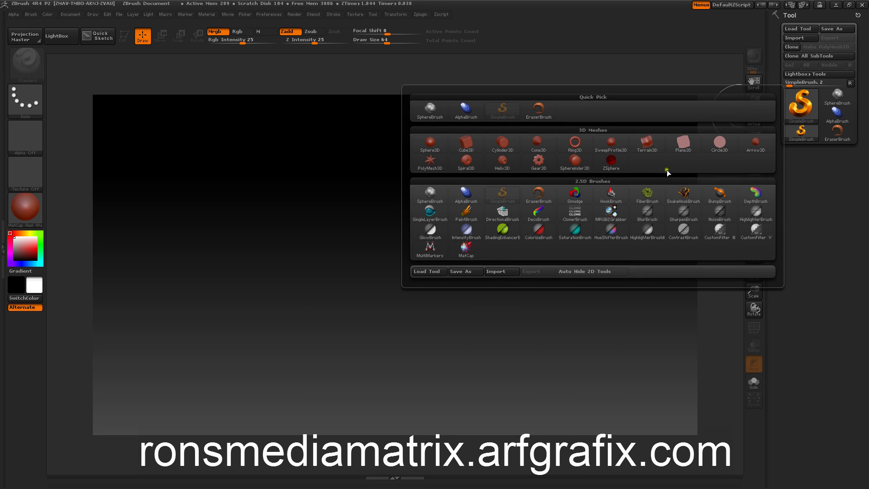
pyautogui.click(468, 150)
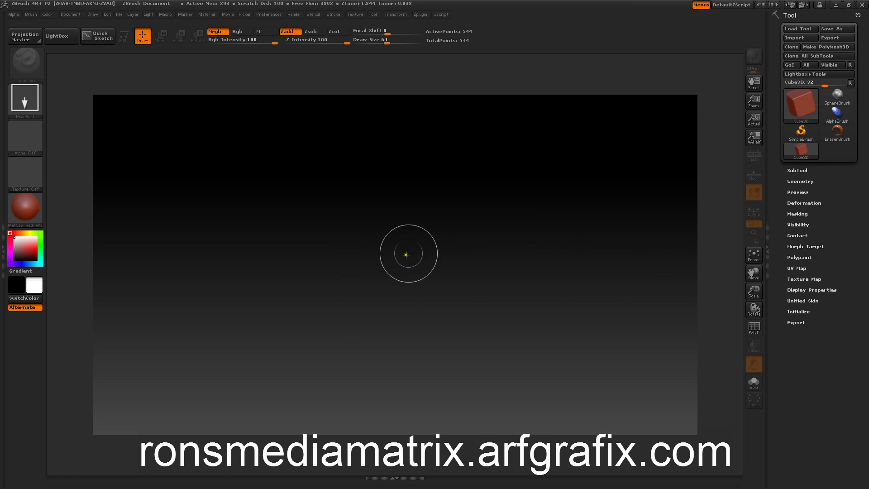
pyautogui.moveTo(397, 252); pyautogui.dragTo(398, 343)
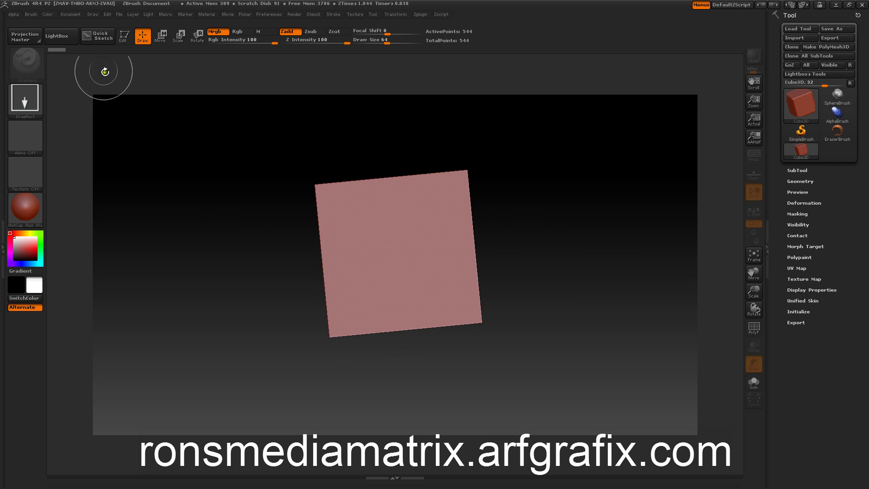
pyautogui.click(123, 36)
pyautogui.moveTo(250, 229); pyautogui.dragTo(223, 204)
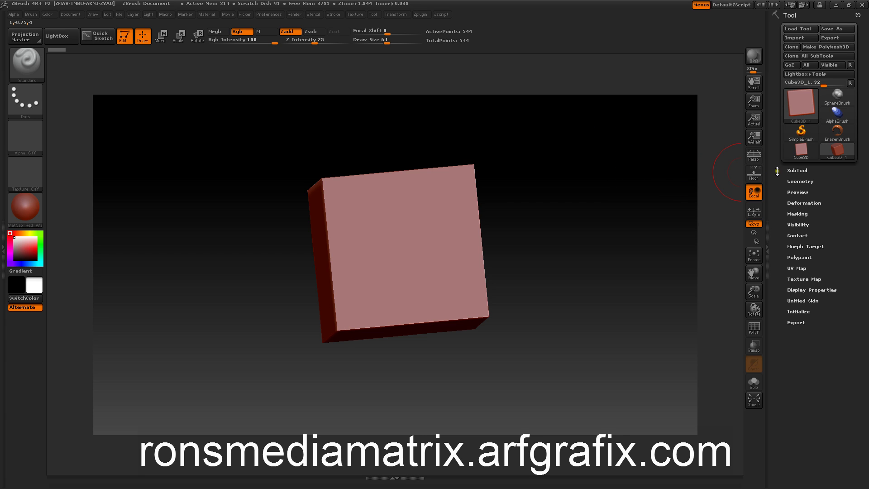
# Step: Show the PolyF wireframe and divide the cube once to 2,176 points with rounded edges
pyautogui.moveTo(780, 174); pyautogui.dragTo(780, 211)
pyautogui.click(787, 181)
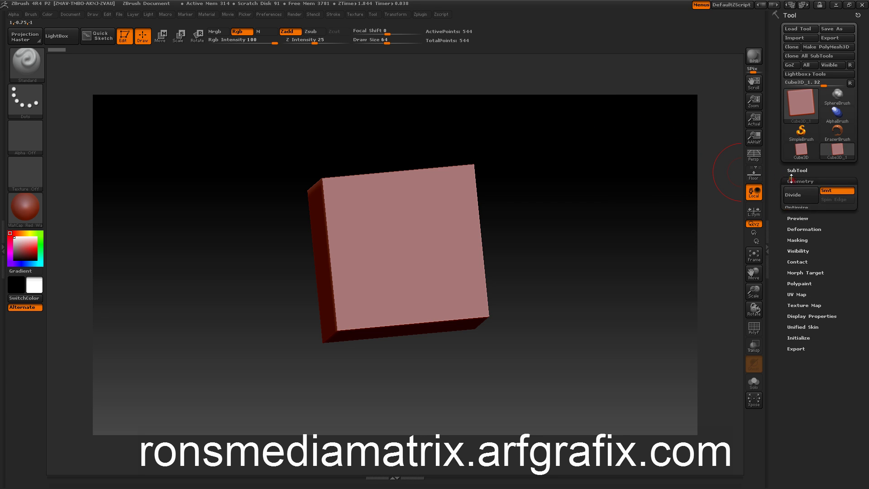
pyautogui.click(753, 327)
pyautogui.click(793, 194)
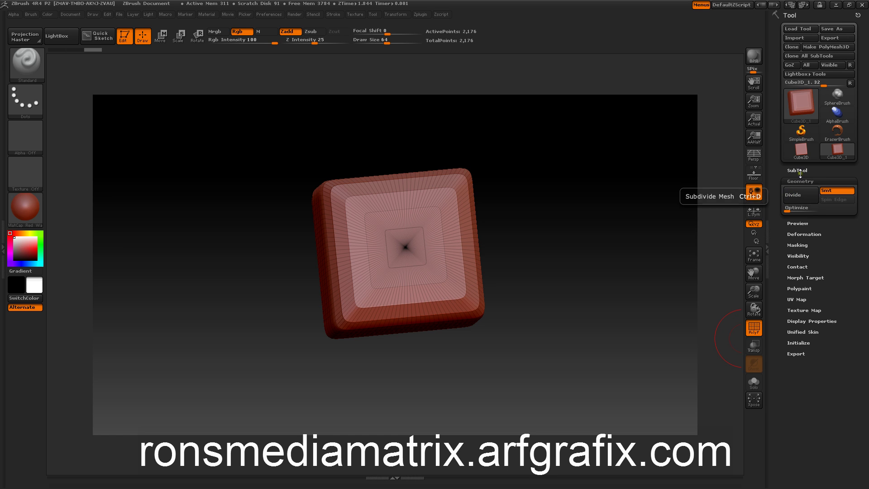
# Step: Convert the cube to a PolyMesh3D with white ToyPlastic material and the wireframe hidden
pyautogui.click(818, 47)
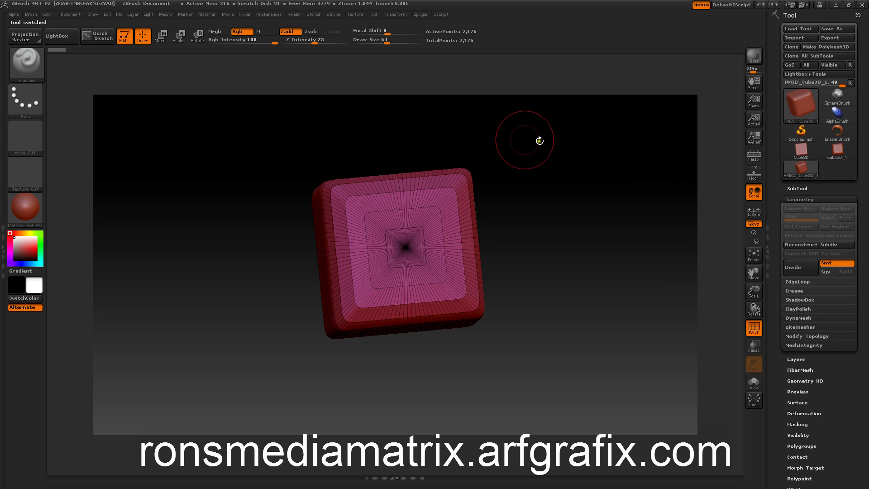
pyautogui.click(30, 208)
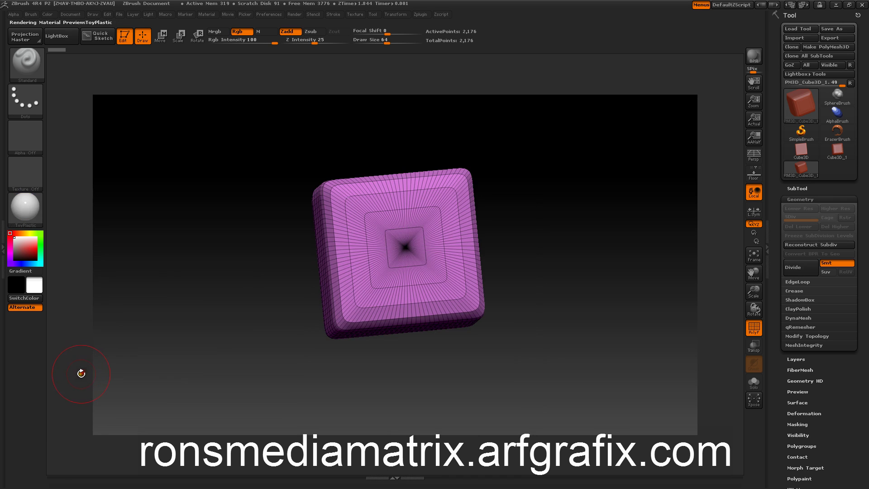
pyautogui.click(77, 373)
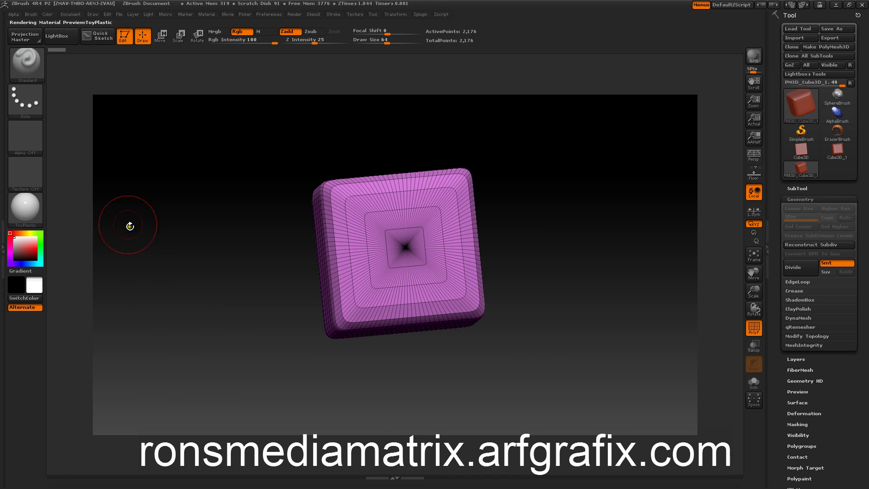
pyautogui.click(753, 328)
pyautogui.moveTo(613, 262); pyautogui.dragTo(597, 243)
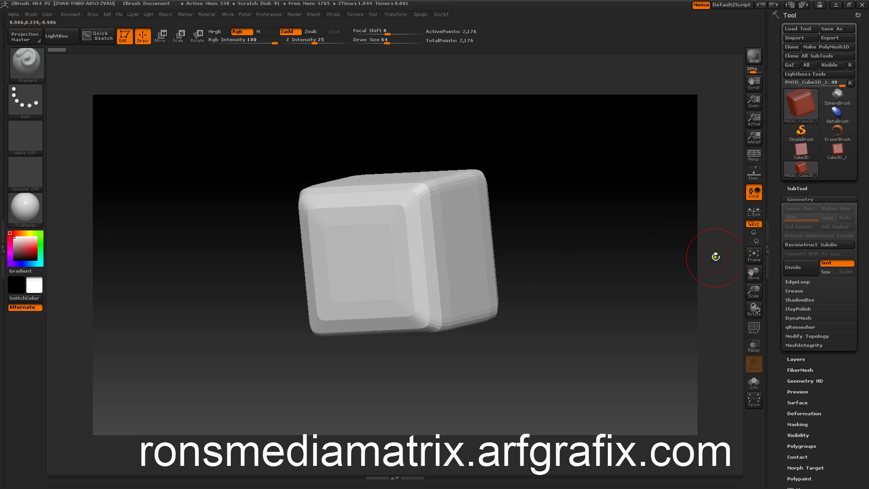
# Step: Divide the mesh up to SDiv 4 (132,096 points) for smoothly rounded edges
pyautogui.click(796, 270)
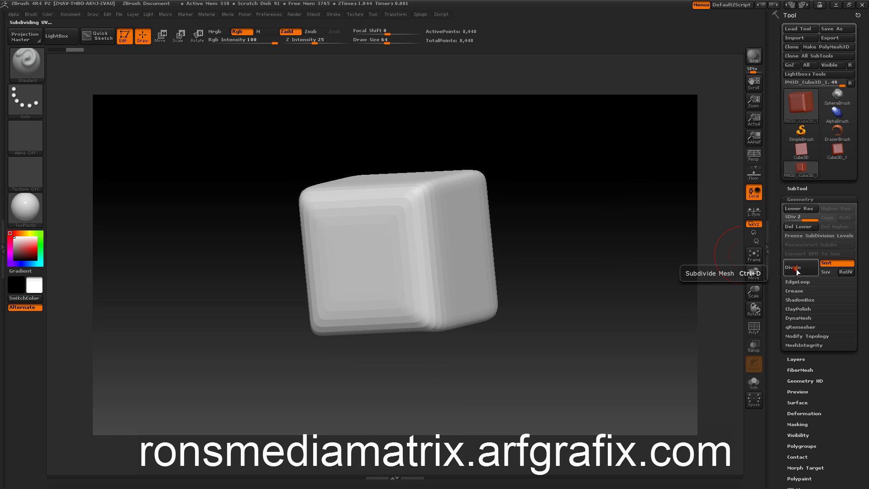
pyautogui.click(798, 272)
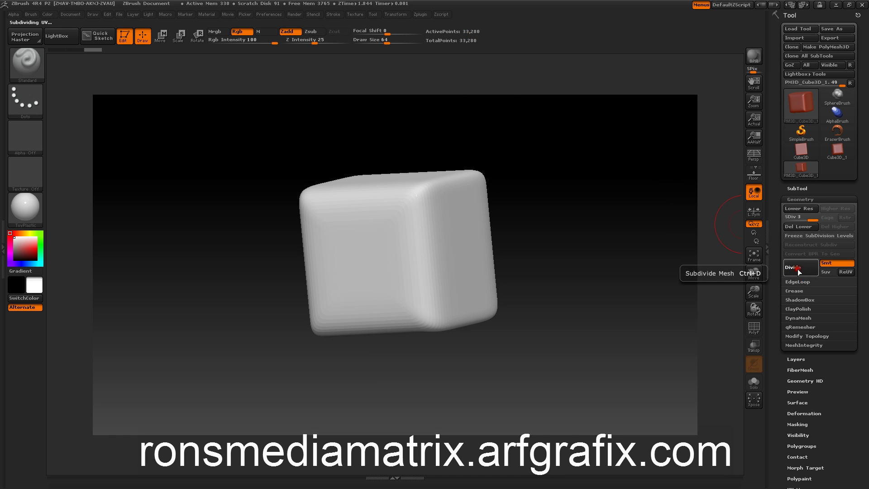
pyautogui.keyDown('shift'); pyautogui.moveTo(611, 226); pyautogui.dragTo(628, 213); pyautogui.keyUp('shift')
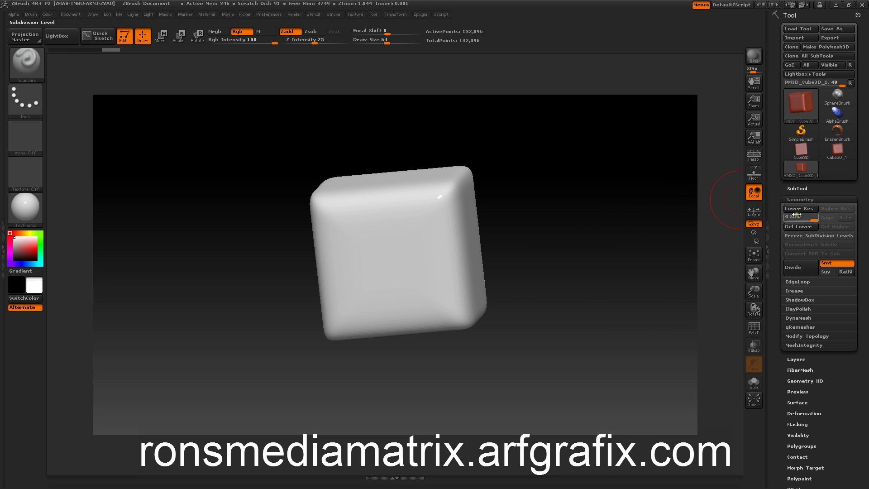
pyautogui.moveTo(653, 238)
pyautogui.mouseDown()
pyautogui.moveTo(623, 233)
pyautogui.moveTo(623, 215)
pyautogui.moveTo(634, 213)
pyautogui.moveTo(630, 241)
pyautogui.moveTo(628, 231)
pyautogui.mouseUp()
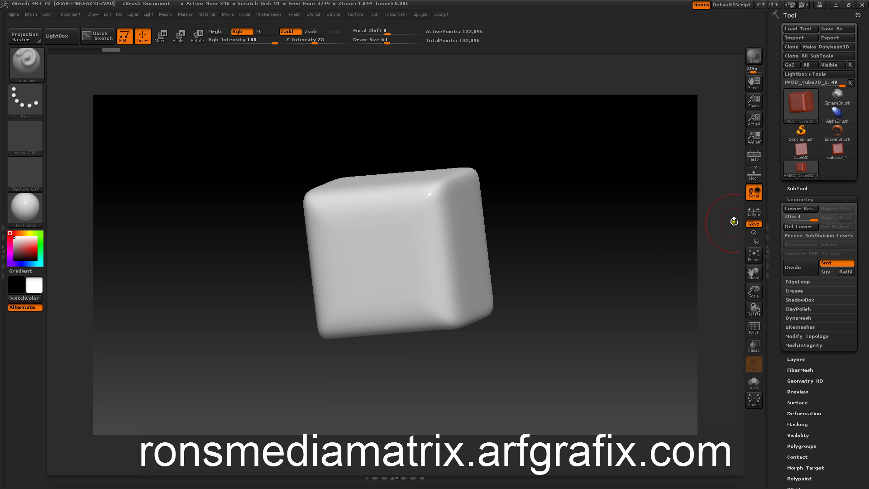
# Step: Delete the lower subdivisions and DynaMesh the cube at resolution 256, yielding 326,842 points
pyautogui.click(792, 229)
pyautogui.moveTo(655, 219); pyautogui.dragTo(636, 216)
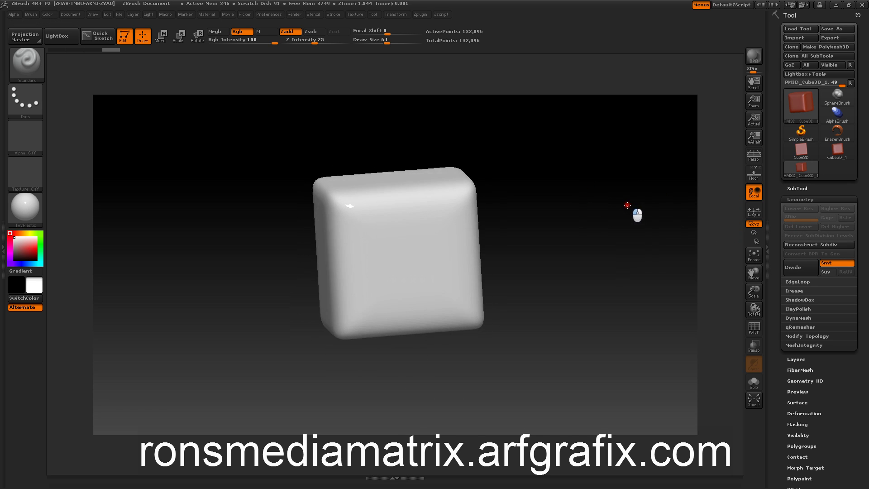
pyautogui.moveTo(779, 310); pyautogui.dragTo(782, 283)
pyautogui.click(791, 284)
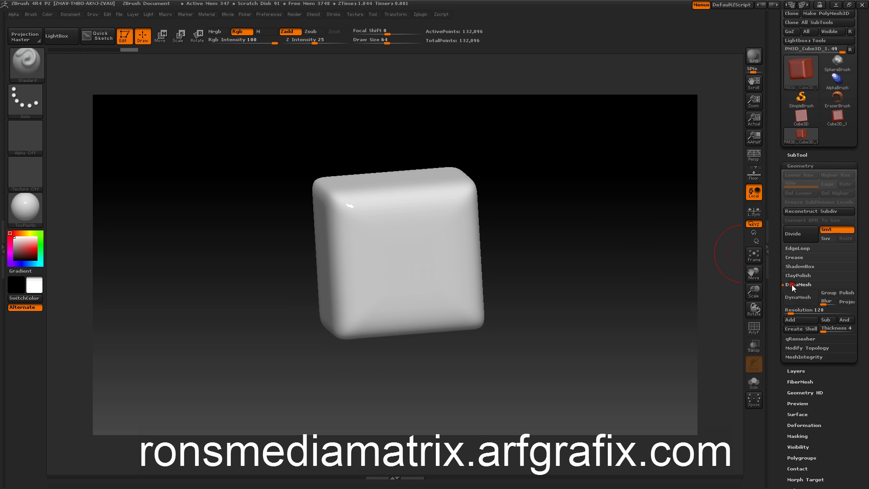
pyautogui.click(789, 309)
pyautogui.write('256')
pyautogui.press('Return')
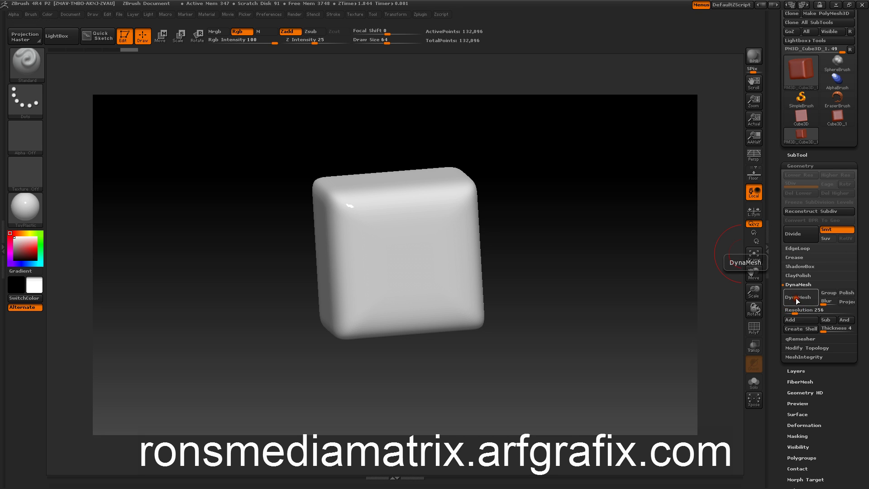
pyautogui.click(796, 299)
pyautogui.moveTo(612, 206)
pyautogui.mouseDown()
pyautogui.moveTo(613, 219)
pyautogui.moveTo(603, 196)
pyautogui.mouseUp()
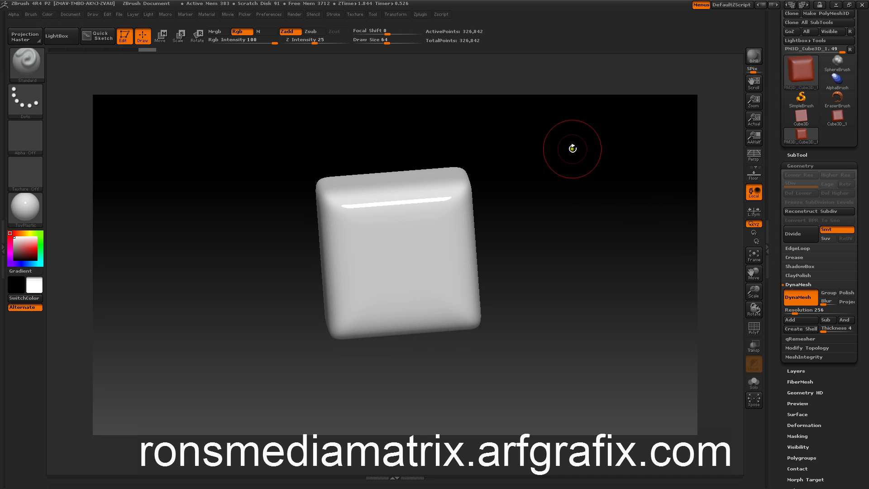
pyautogui.moveTo(618, 205); pyautogui.dragTo(595, 210)
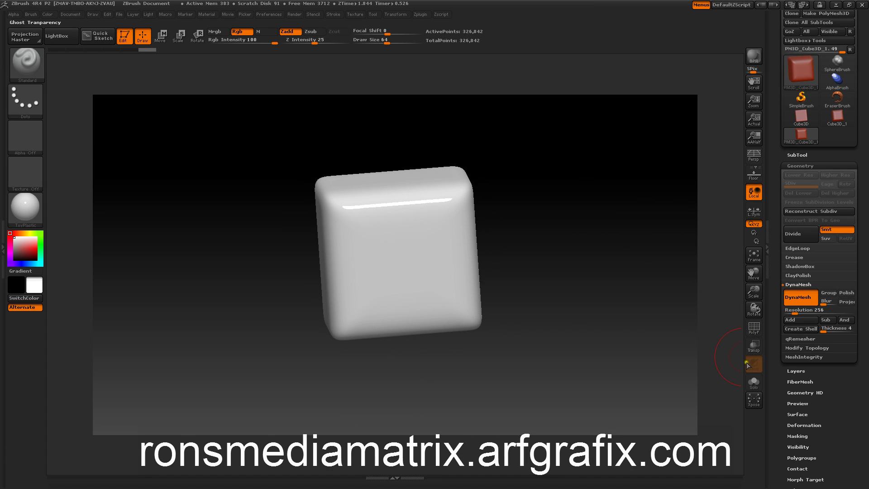
pyautogui.click(753, 328)
pyautogui.moveTo(596, 234); pyautogui.dragTo(598, 210)
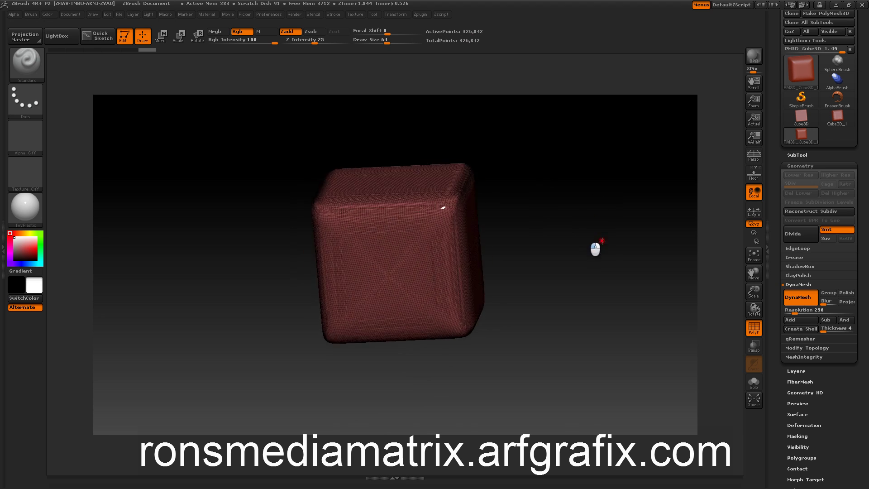
pyautogui.moveTo(607, 241)
pyautogui.mouseDown()
pyautogui.moveTo(582, 194)
pyautogui.moveTo(599, 218)
pyautogui.moveTo(587, 193)
pyautogui.moveTo(591, 225)
pyautogui.moveTo(574, 241)
pyautogui.moveTo(593, 225)
pyautogui.moveTo(619, 234)
pyautogui.moveTo(640, 202)
pyautogui.moveTo(599, 219)
pyautogui.moveTo(599, 212)
pyautogui.moveTo(617, 245)
pyautogui.moveTo(624, 229)
pyautogui.mouseUp()
pyautogui.click(752, 329)
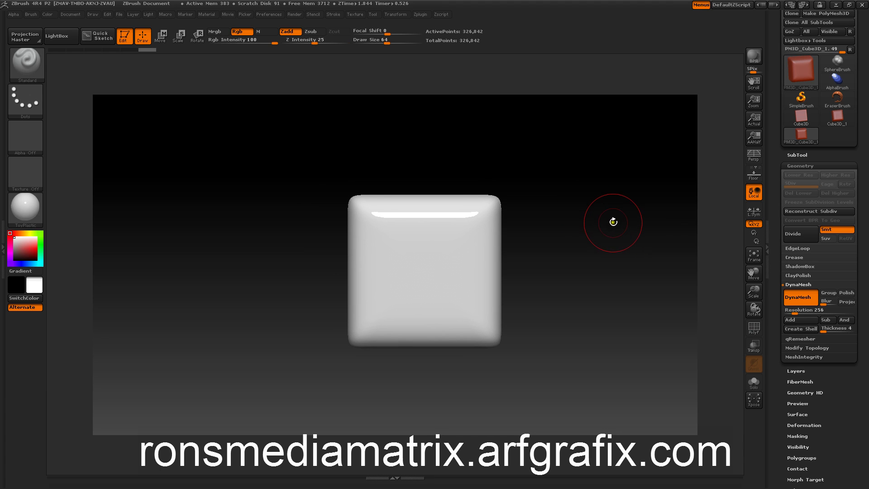
# Step: Import the 6-side dice image from ZBrush 4R4\images as the current alpha
pyautogui.click(11, 14)
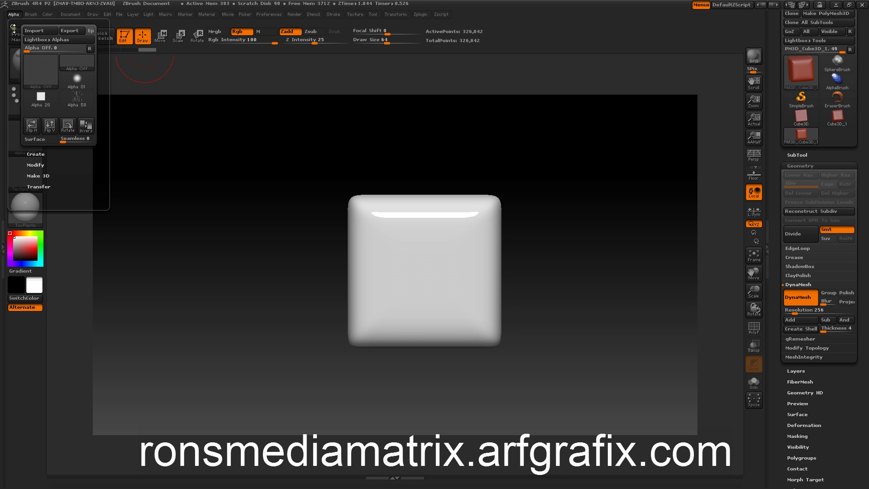
pyautogui.click(34, 32)
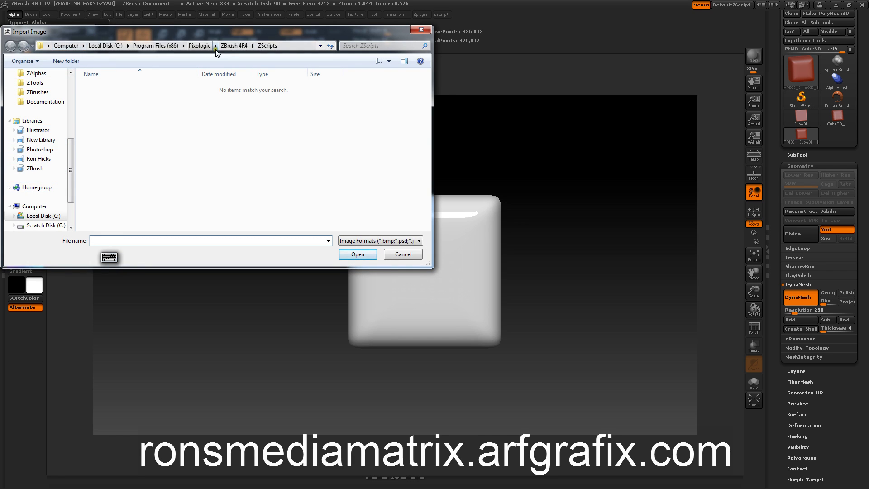
pyautogui.click(251, 47)
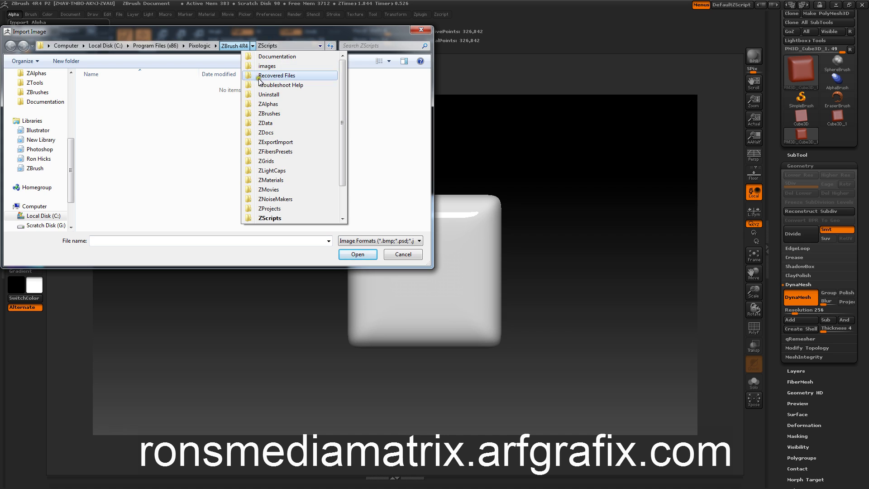
pyautogui.click(262, 64)
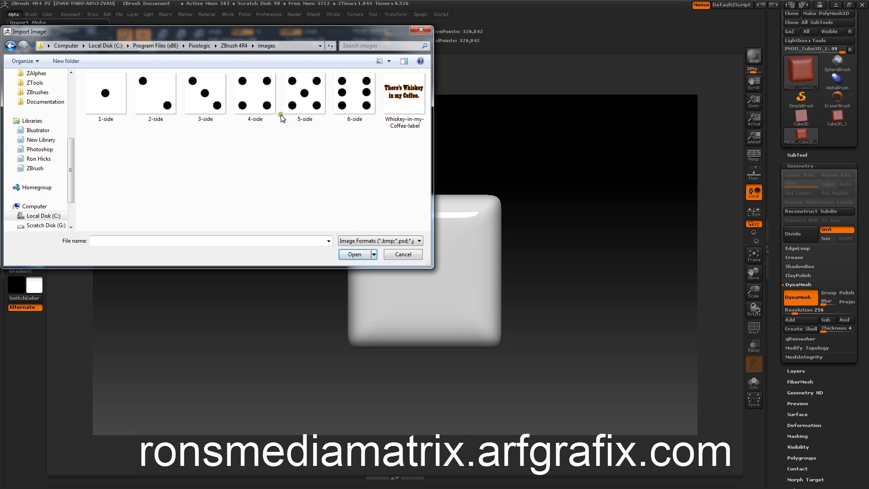
pyautogui.click(349, 94)
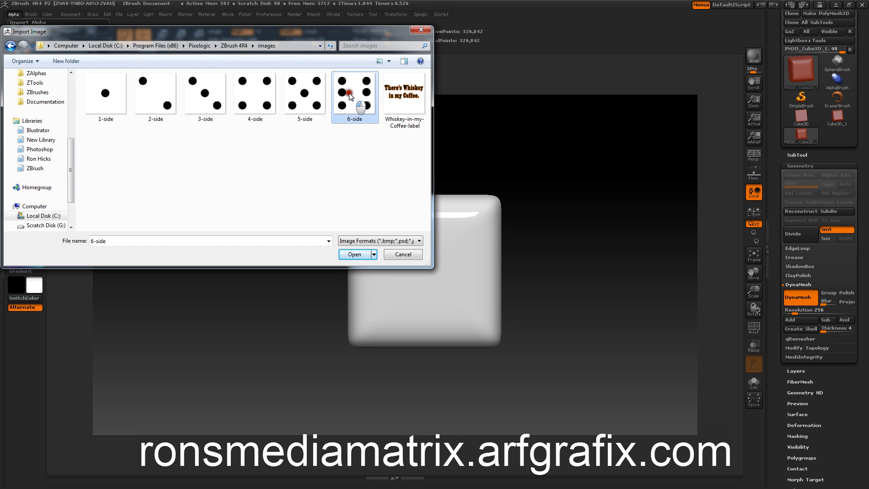
pyautogui.click(355, 255)
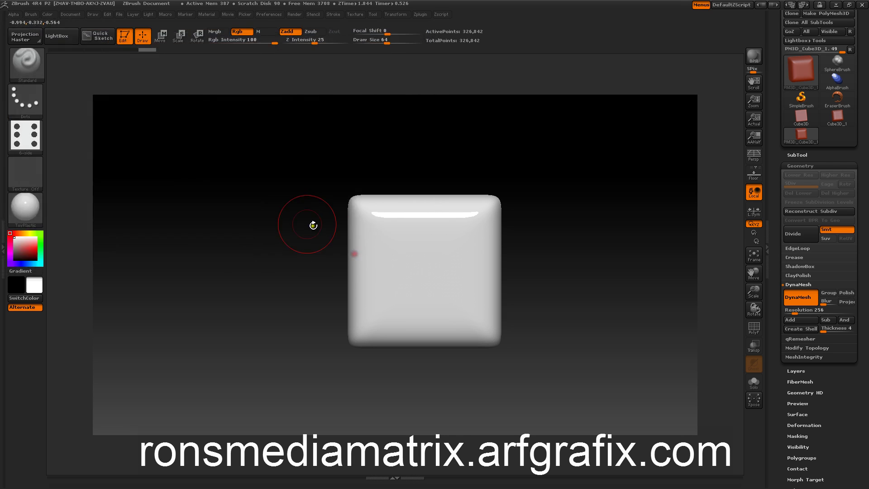
# Step: Turn the 6-side alpha into a canvas stencil and move it over the cube
pyautogui.click(11, 15)
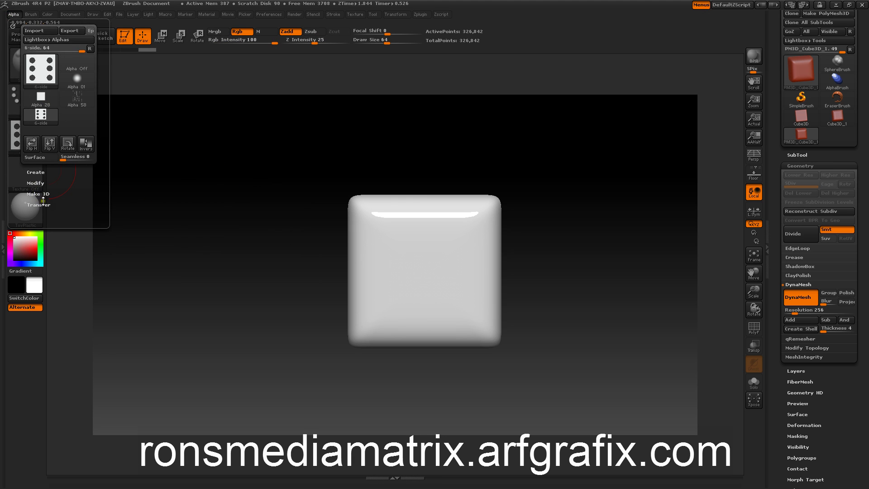
pyautogui.click(35, 183)
pyautogui.click(71, 165)
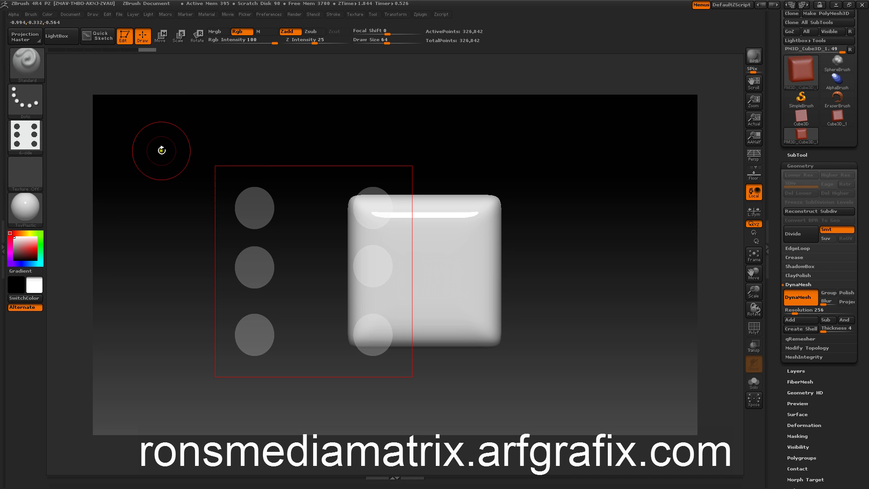
pyautogui.moveTo(161, 150); pyautogui.dragTo(266, 176)
# Step: Scale and fine-tune the pip stencil until it sits exactly over the front face
pyautogui.press('space')
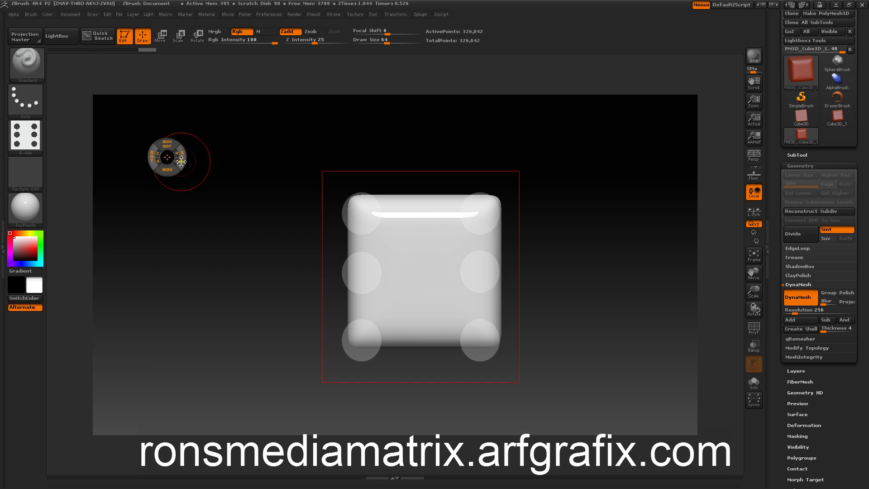
pyautogui.moveTo(182, 162); pyautogui.dragTo(236, 196)
pyautogui.press('space')
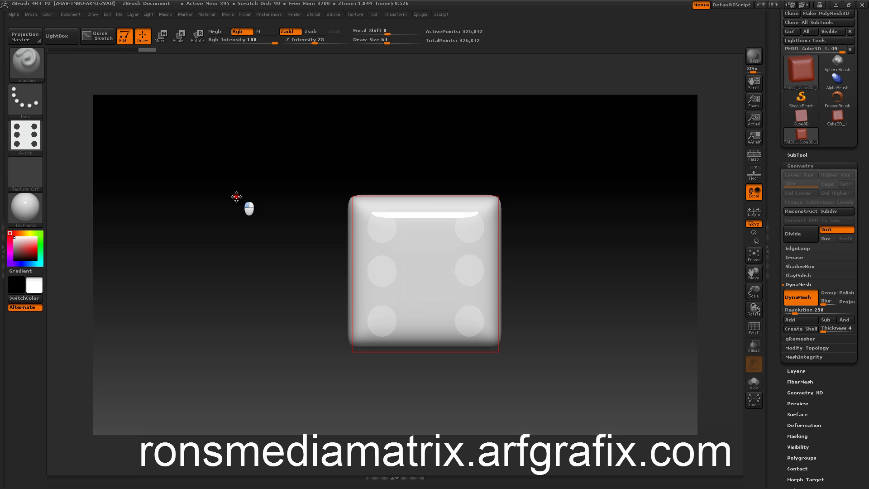
pyautogui.press('space')
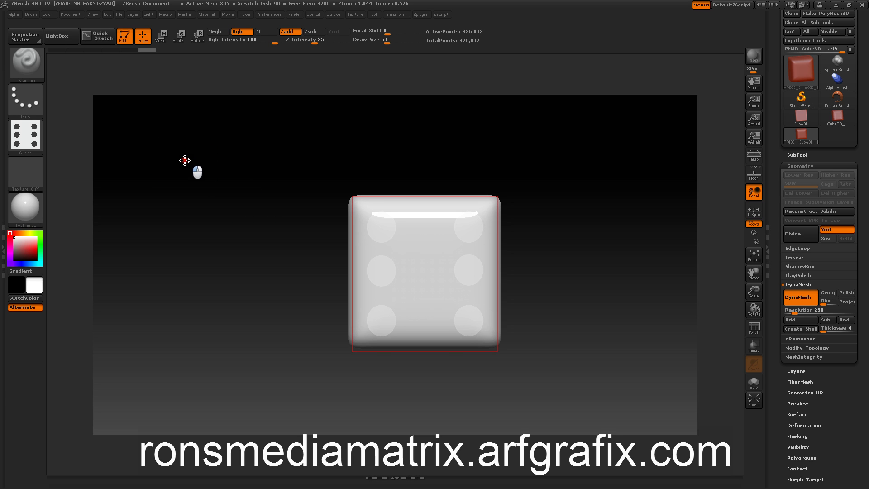
pyautogui.press('space')
pyautogui.moveTo(185, 160); pyautogui.dragTo(173, 171)
pyautogui.press('space')
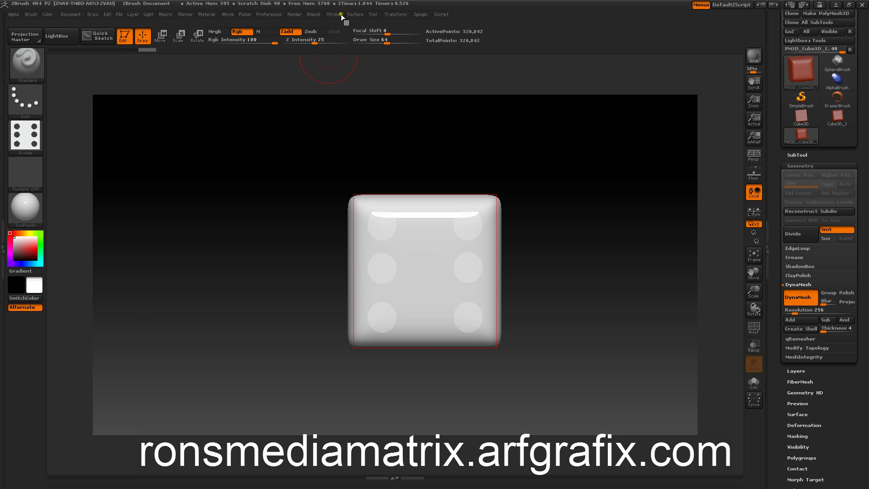
# Step: Invert the pip stencil and enable Wrap Mode so it follows the cube surface
pyautogui.click(312, 14)
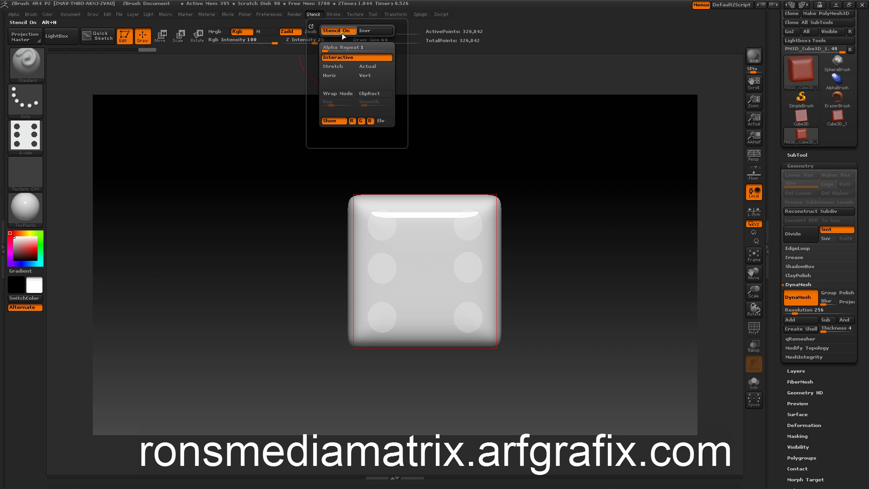
pyautogui.click(365, 31)
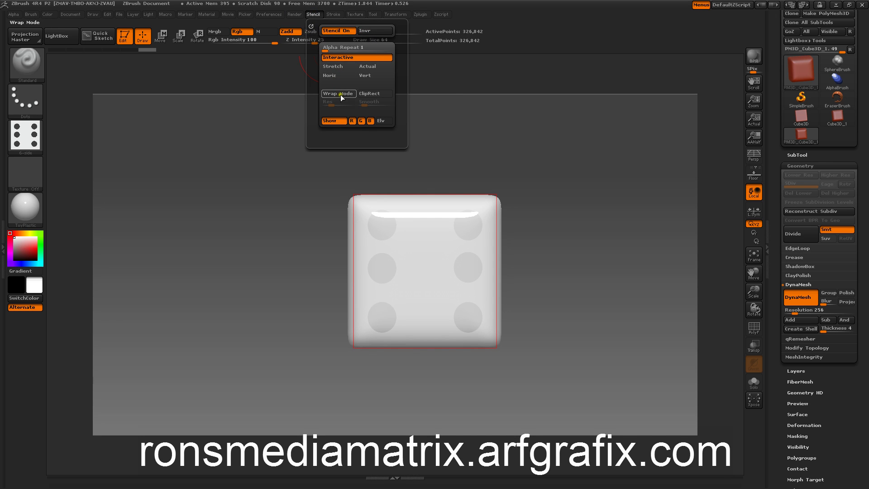
pyautogui.click(336, 93)
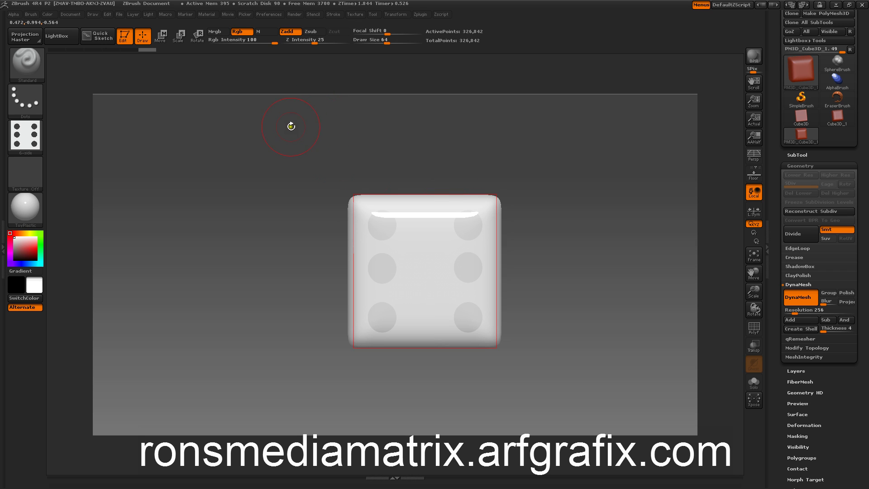
# Step: Set the brush to Alpha Off, black colour, Mrgb on and Zadd off
pyautogui.click(22, 137)
pyautogui.click(23, 137)
pyautogui.click(68, 145)
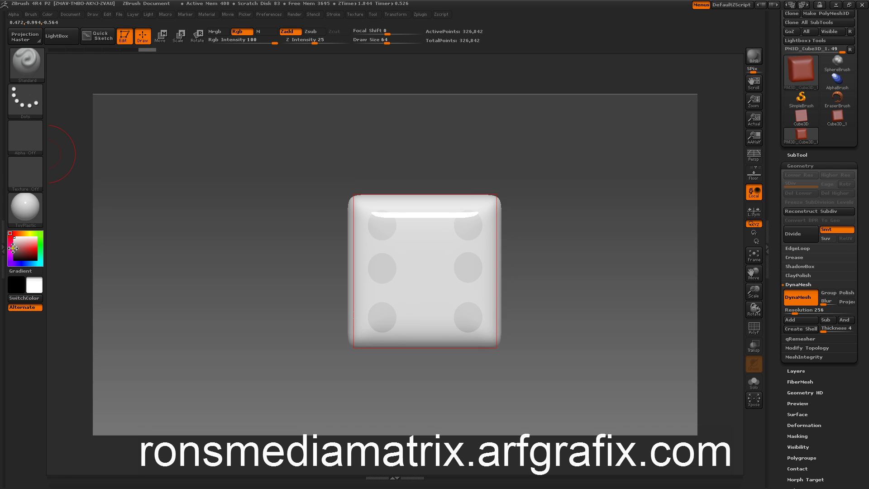
pyautogui.moveTo(13, 248); pyautogui.dragTo(14, 259)
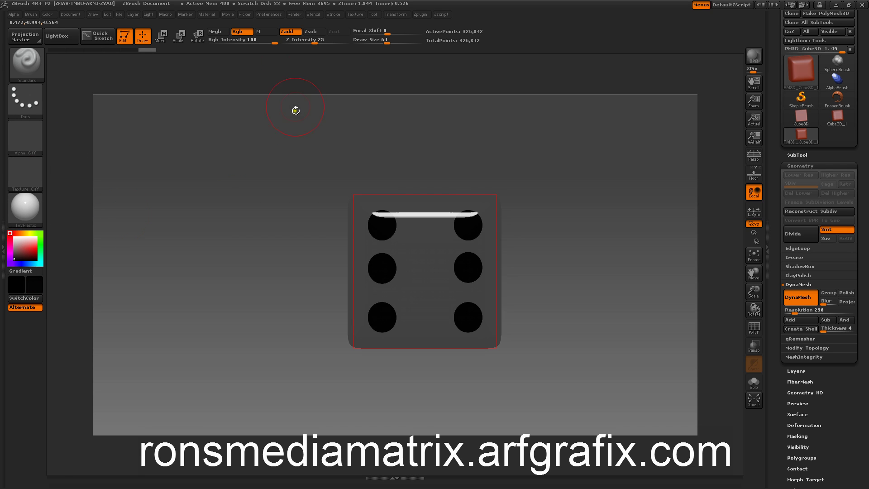
pyautogui.click(214, 32)
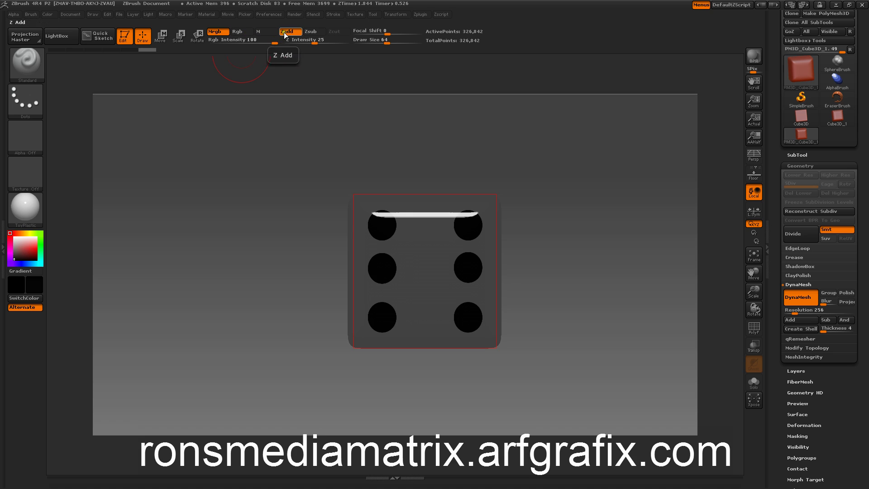
pyautogui.click(286, 33)
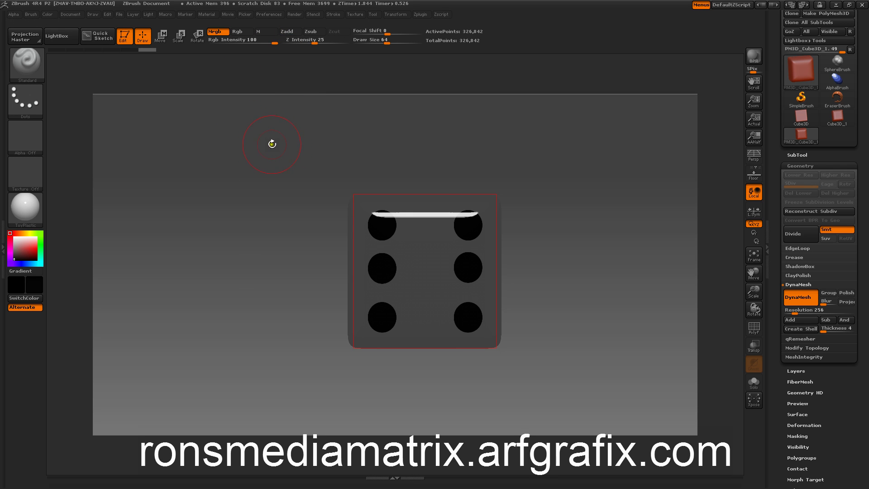
# Step: Fill the whole cube with white using Color > Fill Object
pyautogui.click(310, 15)
pyautogui.click(328, 32)
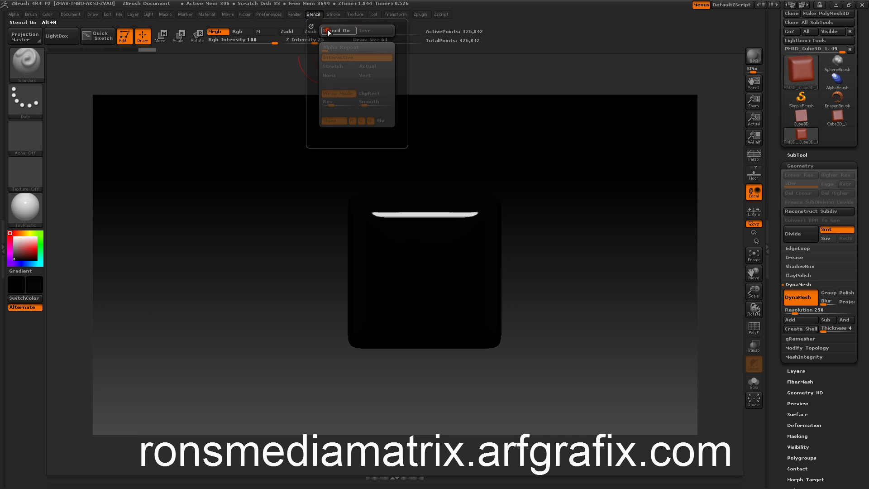
pyautogui.click(329, 32)
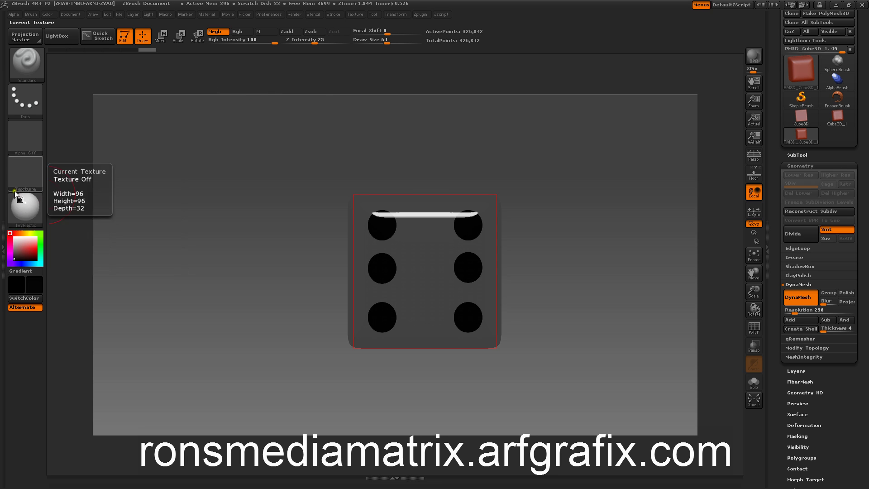
pyautogui.moveTo(28, 213)
pyautogui.click(14, 237)
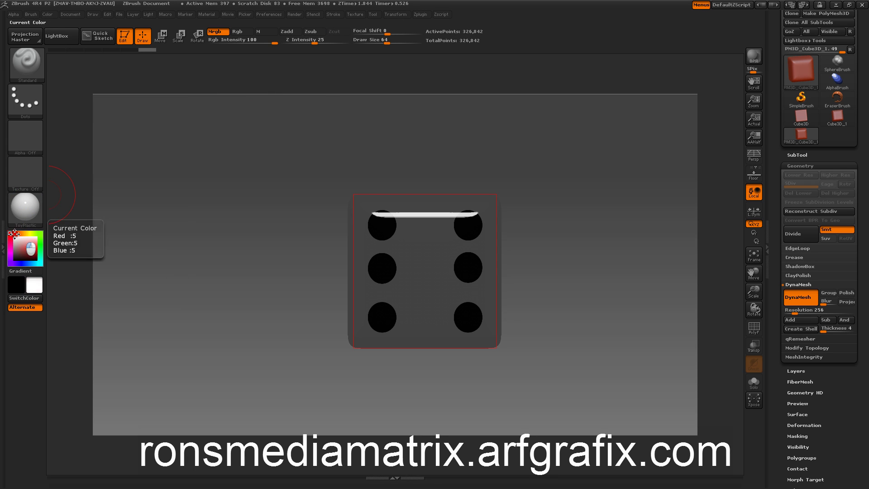
pyautogui.click(48, 15)
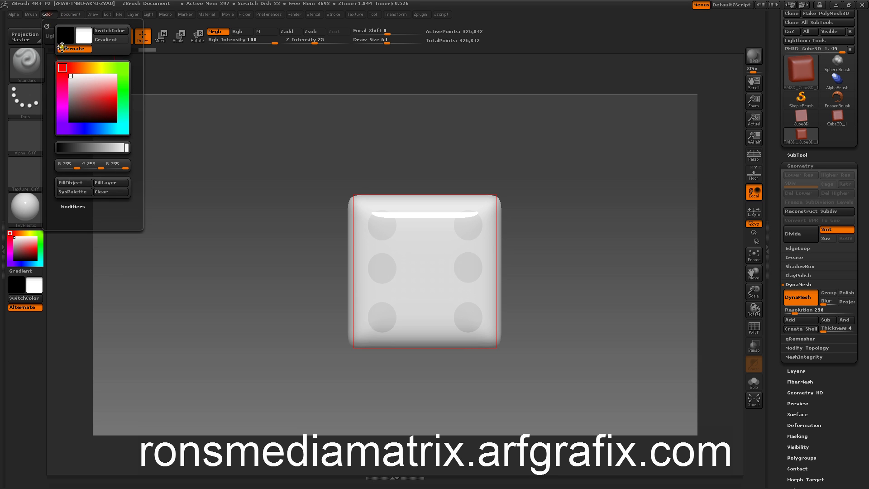
pyautogui.click(68, 182)
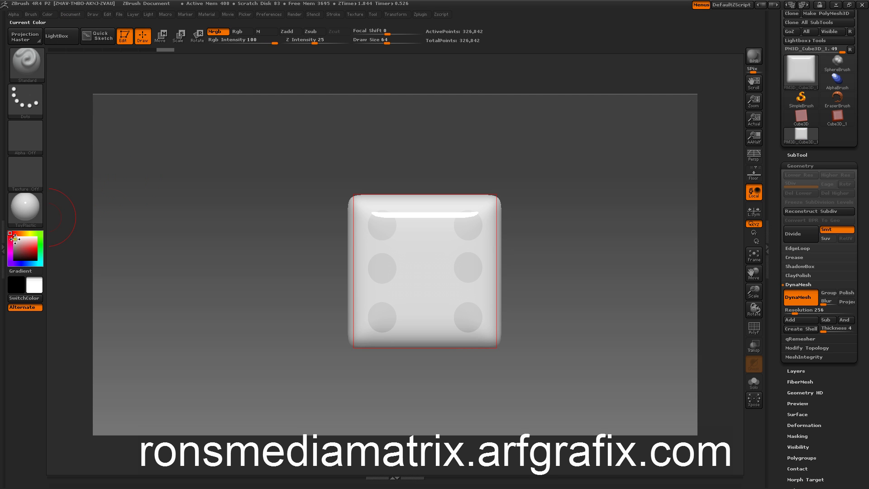
# Step: Switch the paint colour back to black and set Z Intensity to 5
pyautogui.moveTo(15, 239); pyautogui.dragTo(14, 261)
pyautogui.click(298, 42)
pyautogui.write('5')
pyautogui.press('Return')
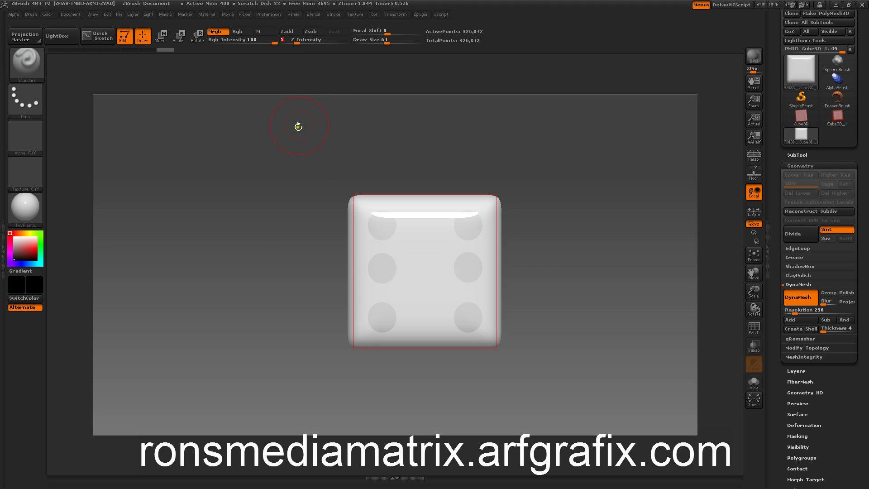
pyautogui.click(332, 15)
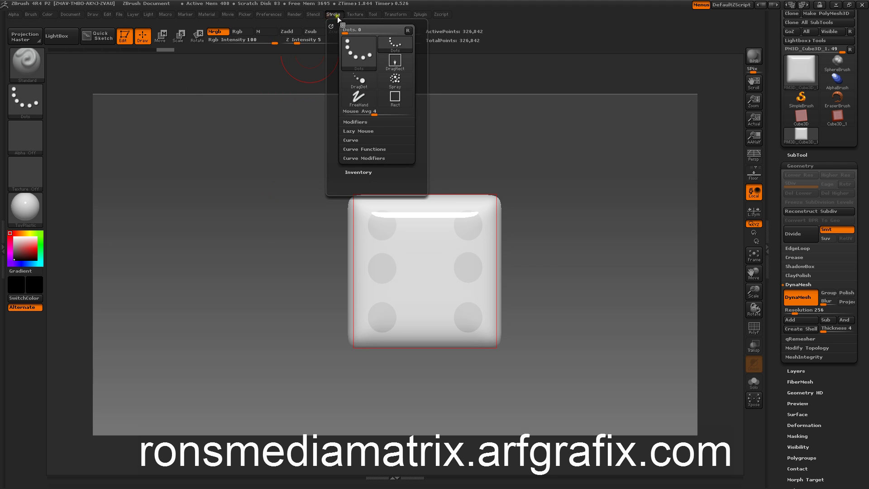
pyautogui.click(310, 15)
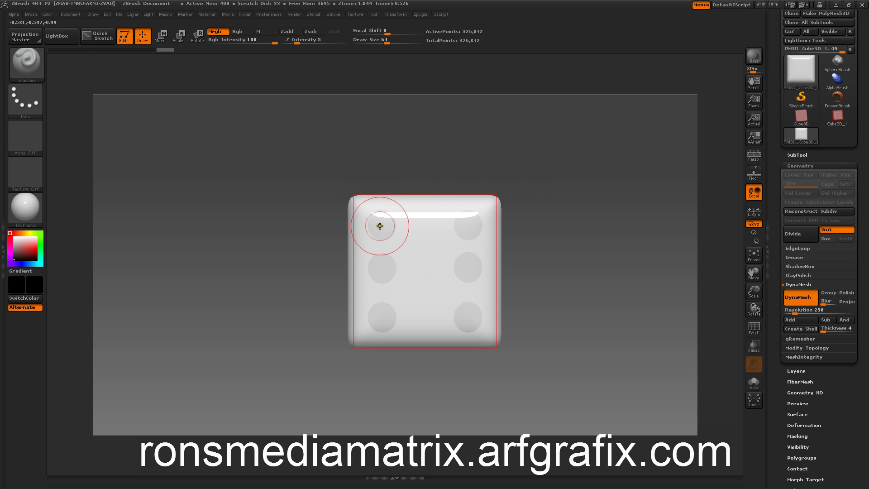
# Step: With Zsub on, carve all six stencilled pips into black indented holes
pyautogui.moveTo(386, 229); pyautogui.dragTo(386, 233)
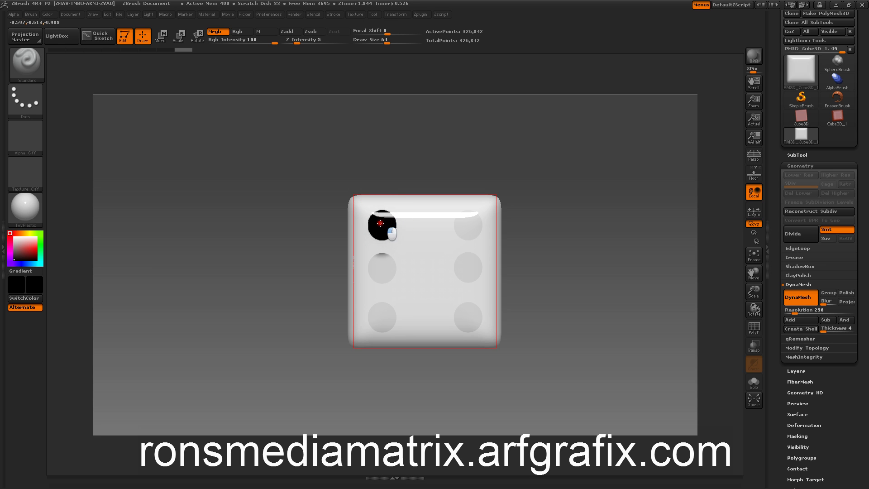
pyautogui.hotkey('ctrl', 'z')
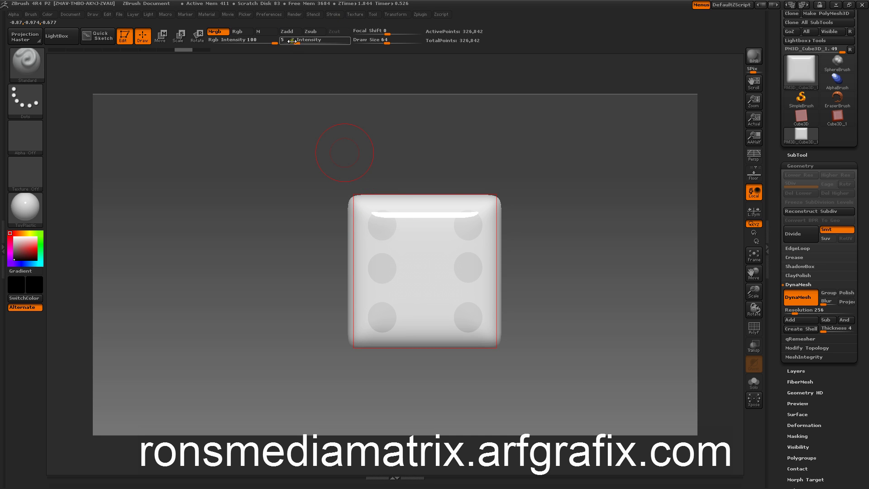
pyautogui.click(287, 32)
pyautogui.click(309, 31)
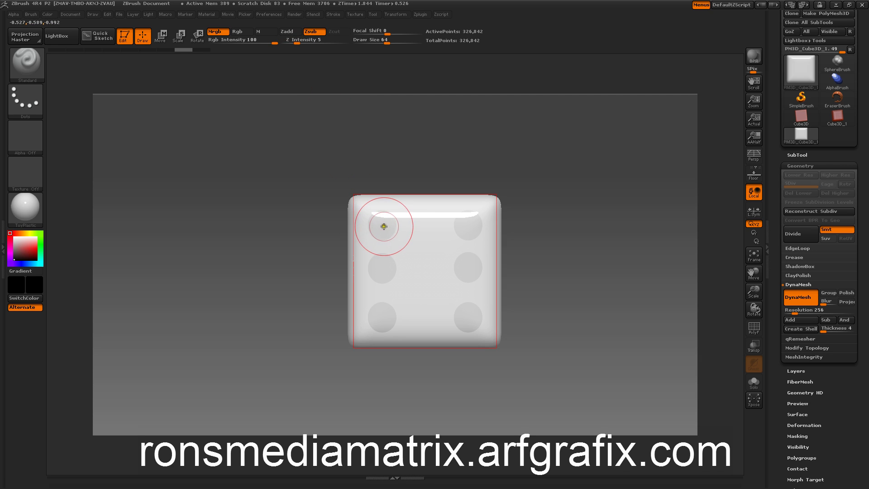
pyautogui.moveTo(387, 232); pyautogui.dragTo(382, 226)
pyautogui.moveTo(465, 223); pyautogui.dragTo(465, 222)
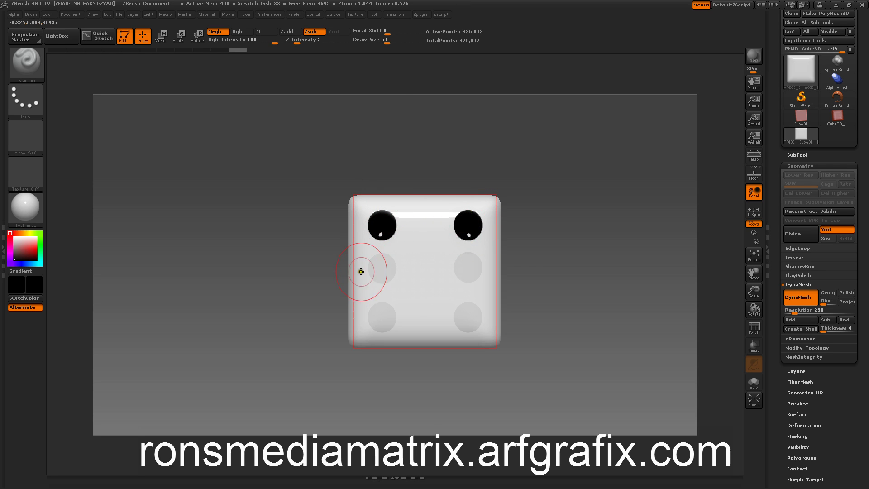
pyautogui.moveTo(381, 263); pyautogui.dragTo(381, 263)
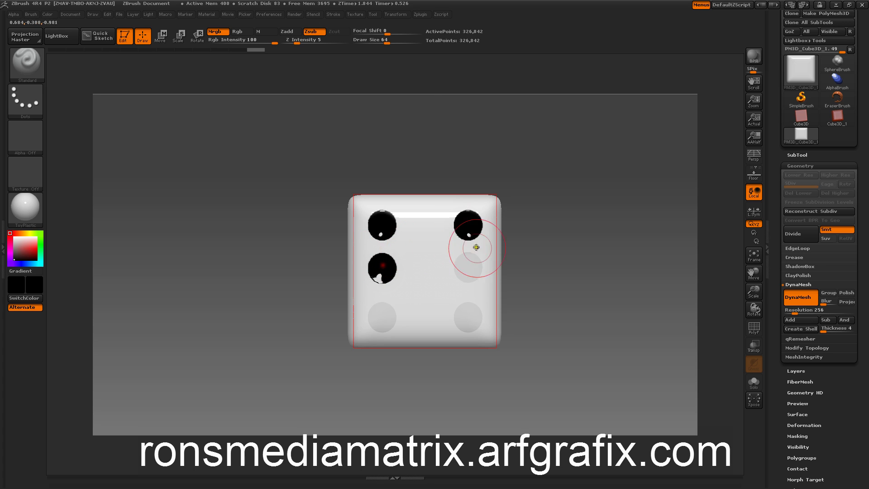
pyautogui.moveTo(459, 269); pyautogui.dragTo(459, 269)
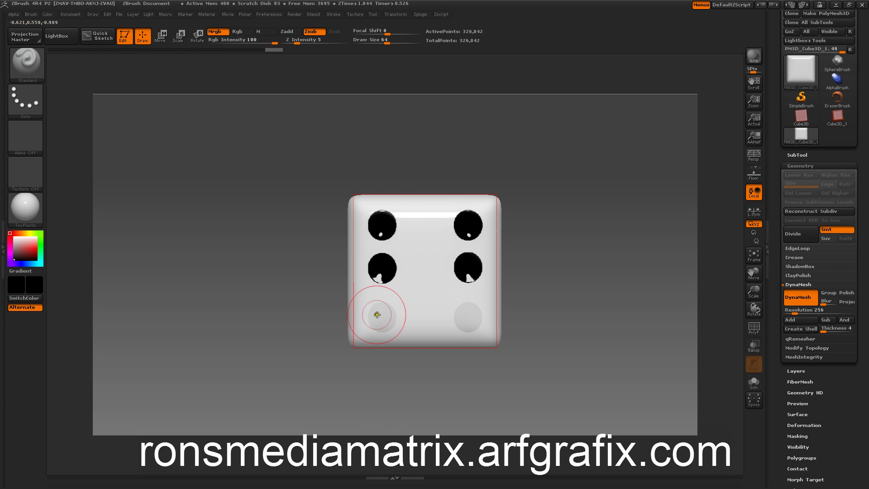
pyautogui.moveTo(378, 312); pyautogui.dragTo(378, 312)
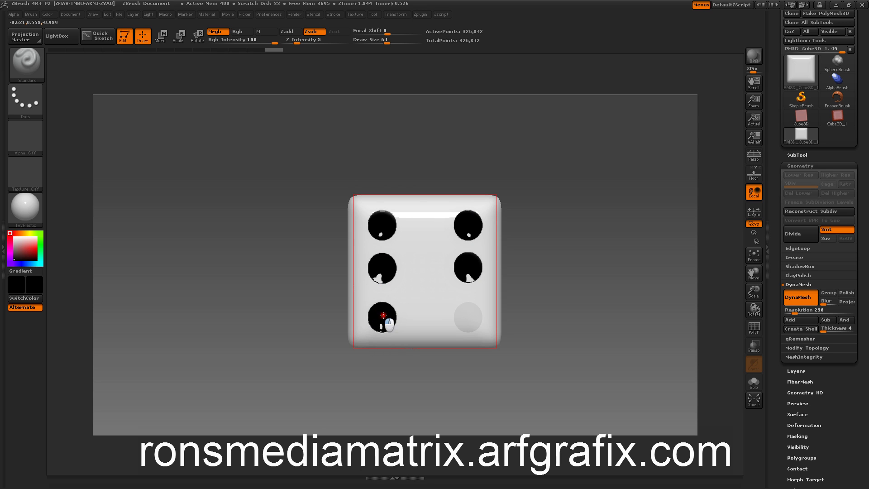
pyautogui.moveTo(466, 317); pyautogui.dragTo(470, 327)
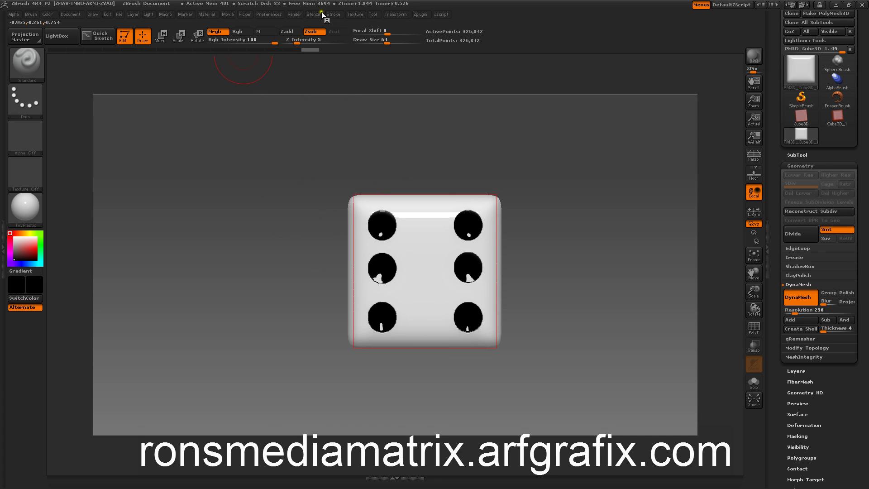
# Step: Turn off the pip stencil and orbit the die to inspect the carved pips
pyautogui.click(312, 14)
pyautogui.click(333, 32)
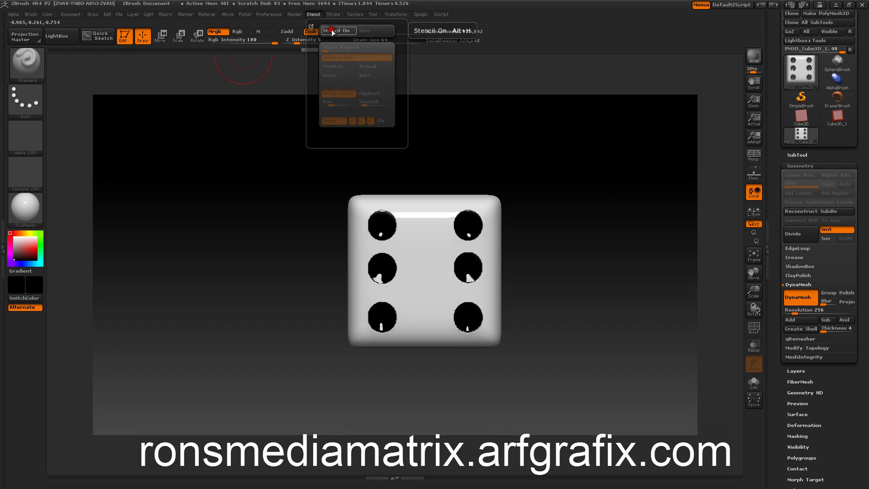
pyautogui.press('space')
pyautogui.moveTo(256, 152)
pyautogui.mouseDown()
pyautogui.moveTo(252, 194)
pyautogui.moveTo(217, 169)
pyautogui.moveTo(236, 174)
pyautogui.moveTo(232, 186)
pyautogui.mouseUp()
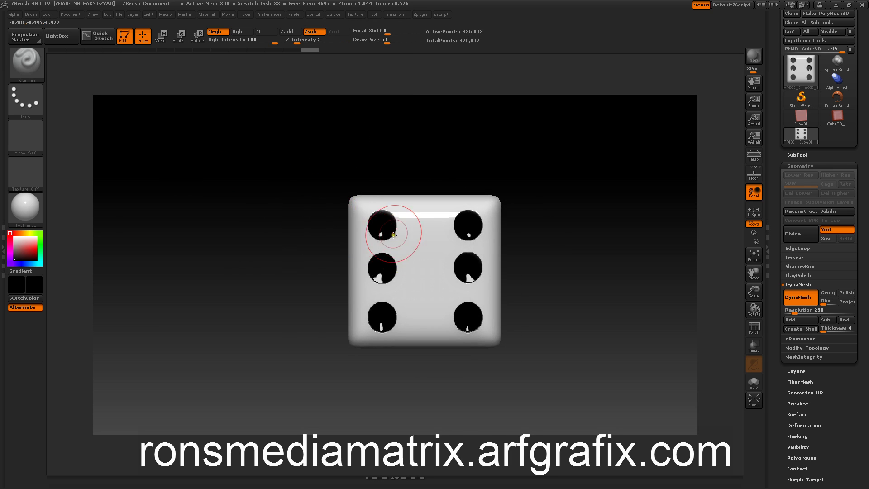
# Step: Smooth the edges of the carved pips, then rotate a blank face of the die forward
pyautogui.moveTo(386, 237)
pyautogui.keyDown('shift'); pyautogui.mouseDown()
pyautogui.moveTo(382, 225)
pyautogui.moveTo(459, 217)
pyautogui.moveTo(462, 226)
pyautogui.mouseUp(); pyautogui.keyUp('shift')
pyautogui.keyDown('shift'); pyautogui.moveTo(409, 254); pyautogui.dragTo(383, 266); pyautogui.keyUp('shift')
pyautogui.keyDown('shift'); pyautogui.moveTo(465, 266); pyautogui.dragTo(468, 263); pyautogui.keyUp('shift')
pyautogui.keyDown('shift'); pyautogui.moveTo(379, 310); pyautogui.dragTo(389, 316); pyautogui.keyUp('shift')
pyautogui.moveTo(468, 316)
pyautogui.keyDown('shift'); pyautogui.mouseDown()
pyautogui.moveTo(459, 314)
pyautogui.moveTo(483, 316)
pyautogui.moveTo(462, 317)
pyautogui.mouseUp(); pyautogui.keyUp('shift')
pyautogui.moveTo(244, 218)
pyautogui.mouseDown()
pyautogui.moveTo(260, 218)
pyautogui.moveTo(243, 224)
pyautogui.moveTo(249, 244)
pyautogui.moveTo(233, 226)
pyautogui.moveTo(231, 249)
pyautogui.moveTo(319, 262)
pyautogui.moveTo(255, 257)
pyautogui.mouseUp()
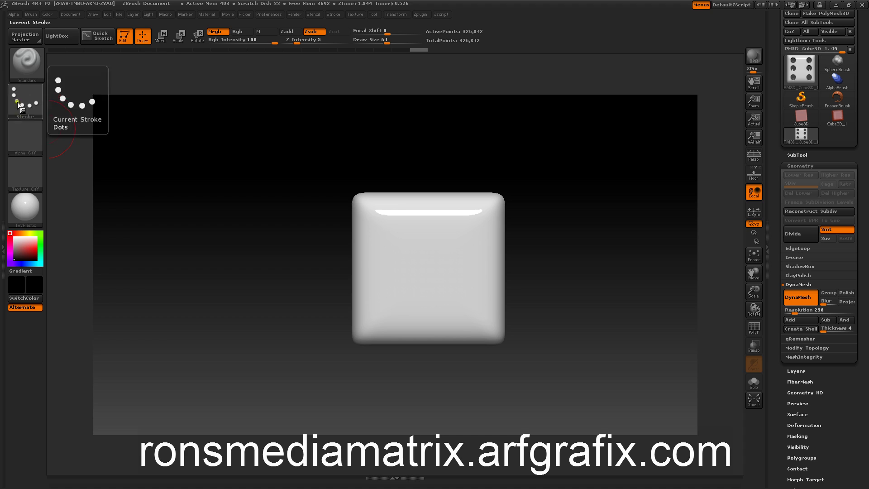
# Step: Browse the Alpha palette and close the material side panel
pyautogui.click(13, 15)
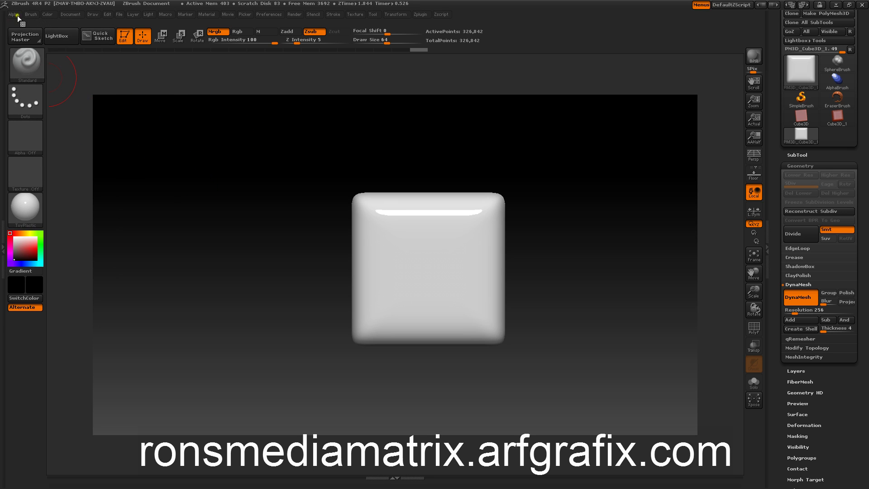
pyautogui.click(2, 28)
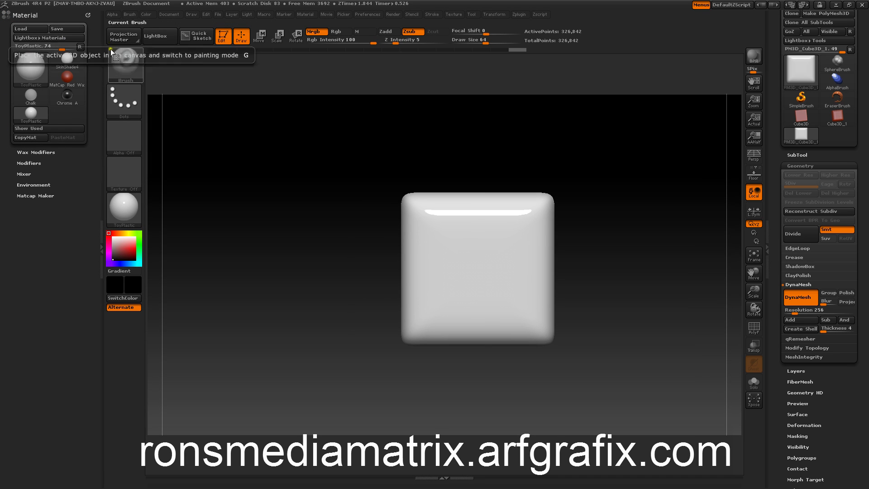
pyautogui.click(108, 14)
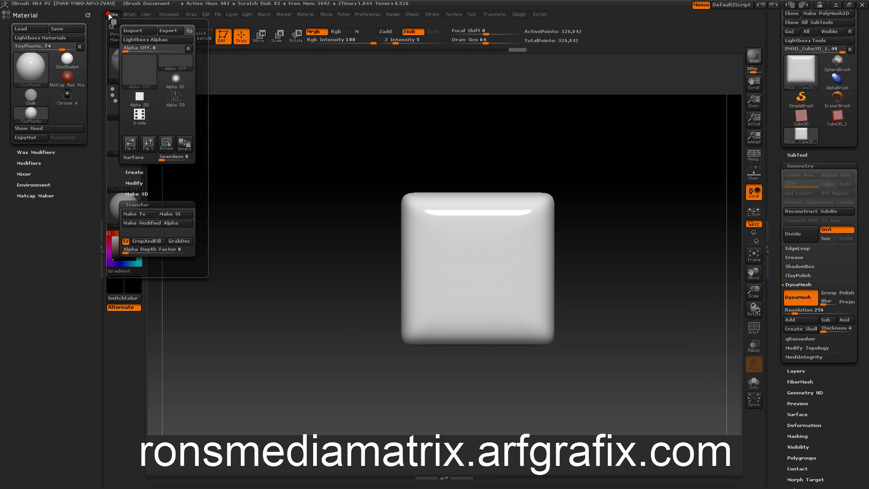
pyautogui.click(101, 249)
# Step: Import the 1-side dice image as the alpha and turn it into a stencil with Make St
pyautogui.click(13, 14)
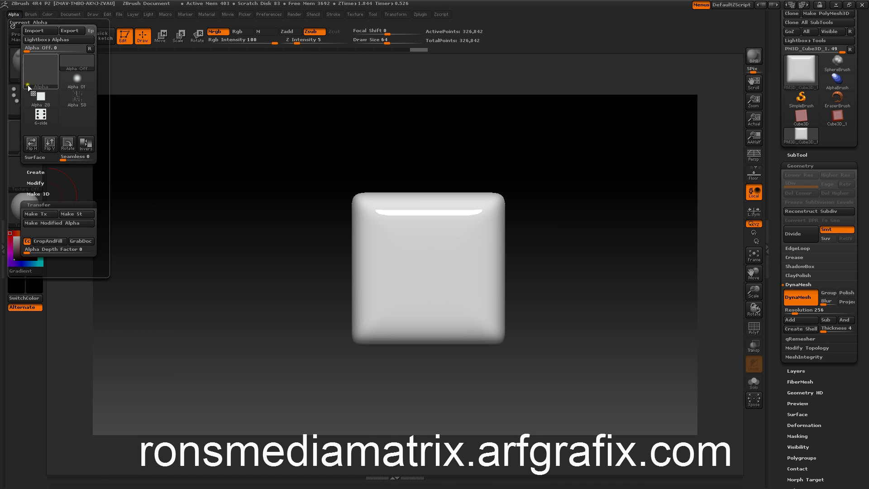
pyautogui.click(30, 30)
pyautogui.click(96, 89)
pyautogui.click(354, 256)
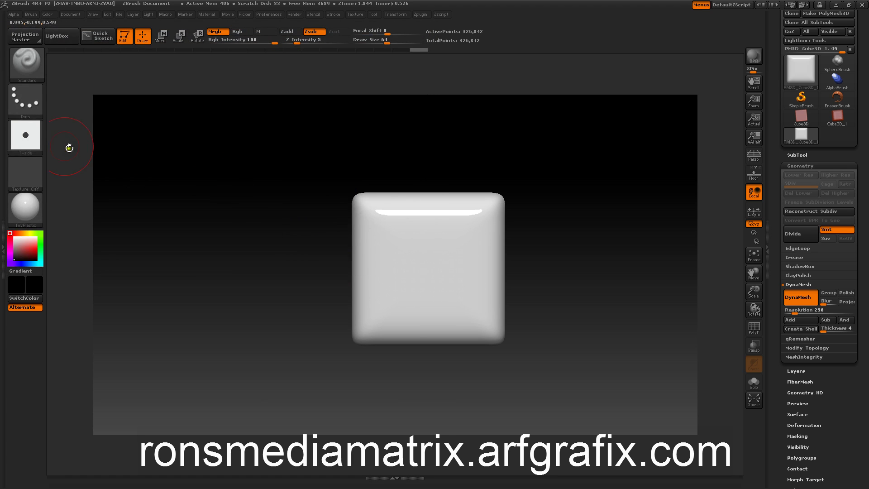
pyautogui.click(14, 14)
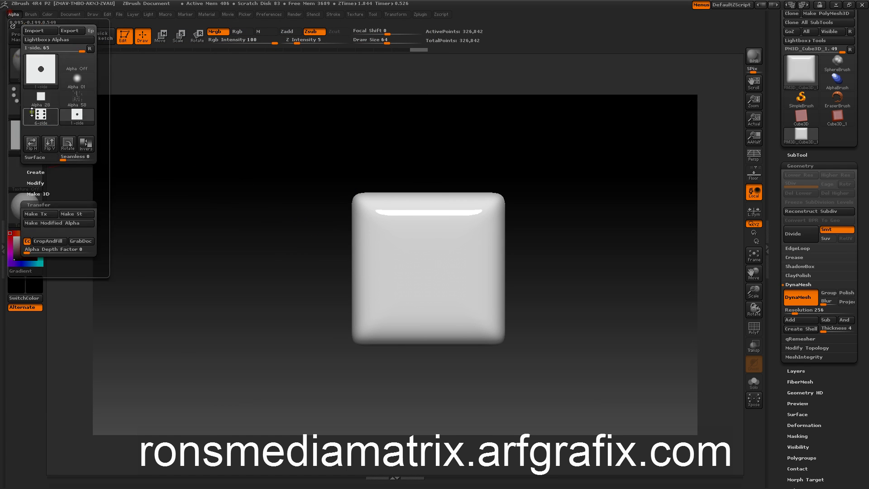
pyautogui.click(65, 216)
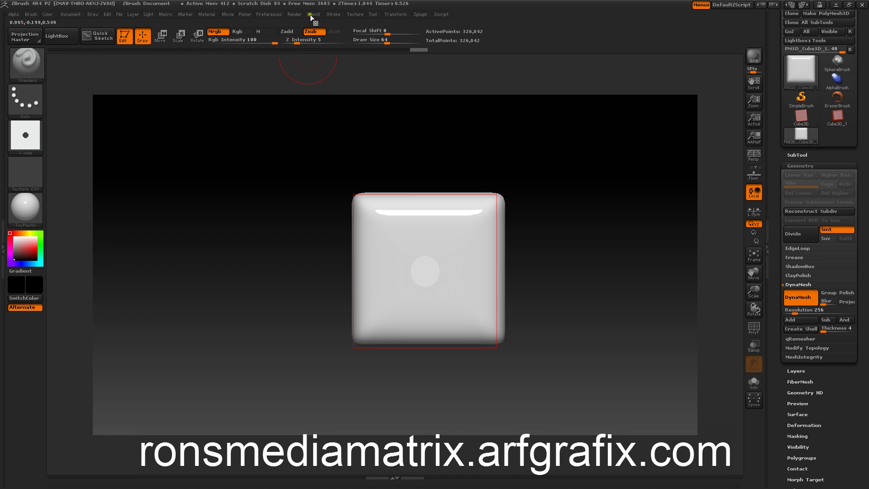
# Step: Invert the disc stencil and nudge it onto the centre of the cube's front face
pyautogui.click(312, 14)
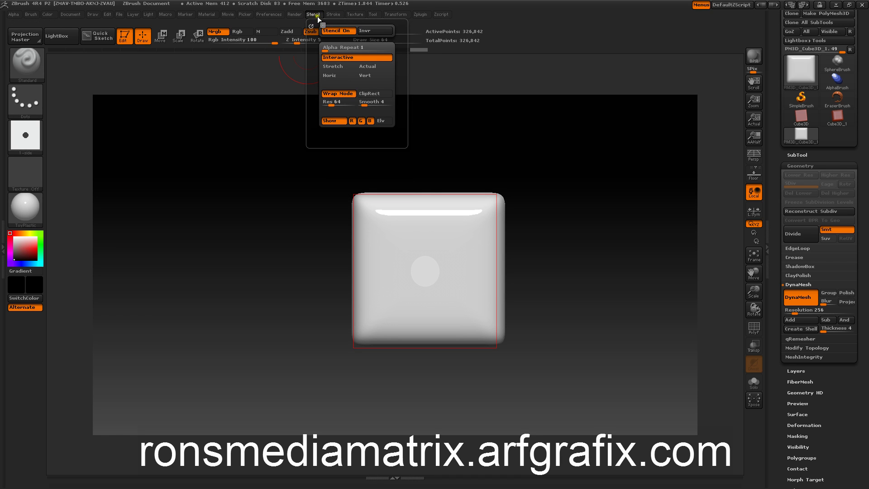
pyautogui.click(366, 30)
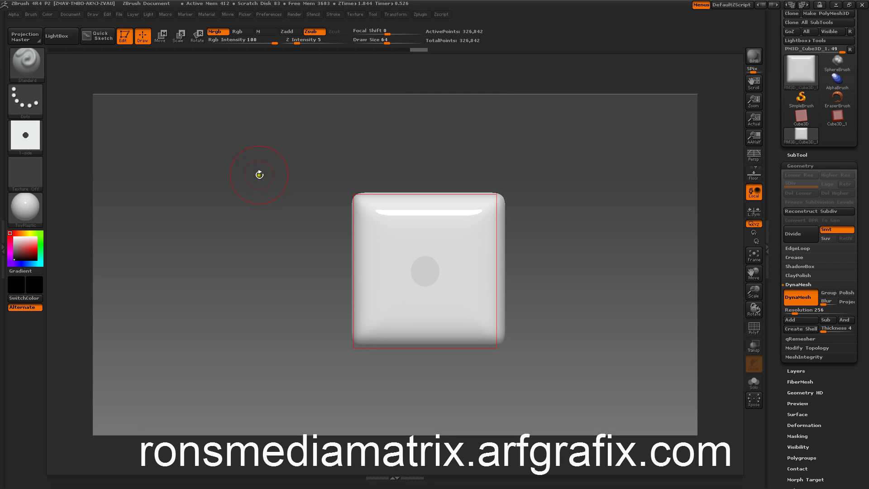
pyautogui.press('space')
pyautogui.moveTo(248, 192); pyautogui.dragTo(236, 175)
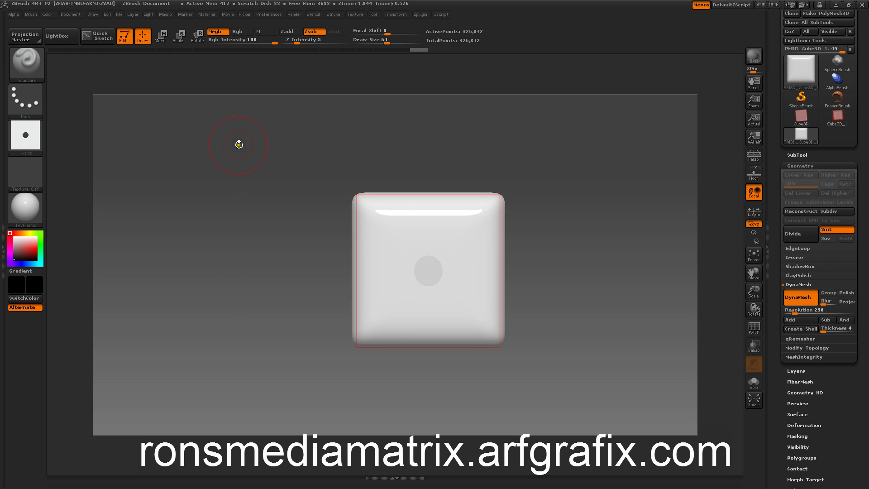
# Step: With the brush alpha off, dent a single deep Zsub pip at the face centre
pyautogui.click(40, 130)
pyautogui.click(63, 147)
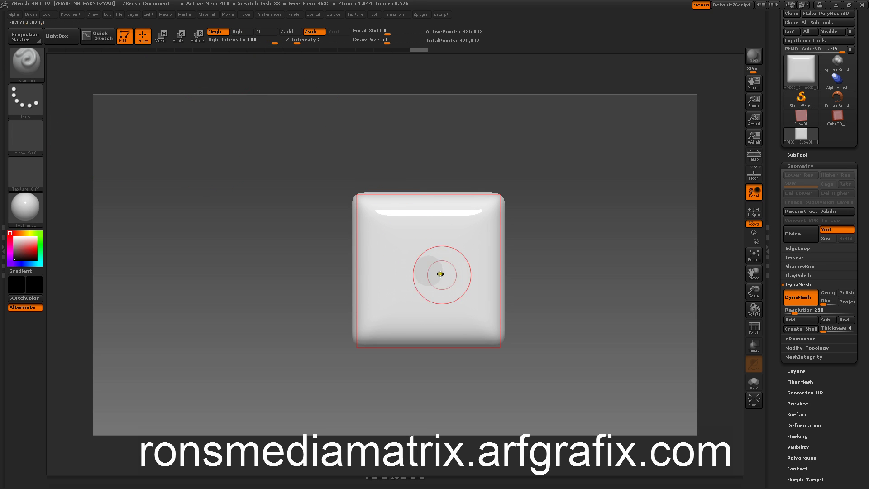
pyautogui.click(424, 271)
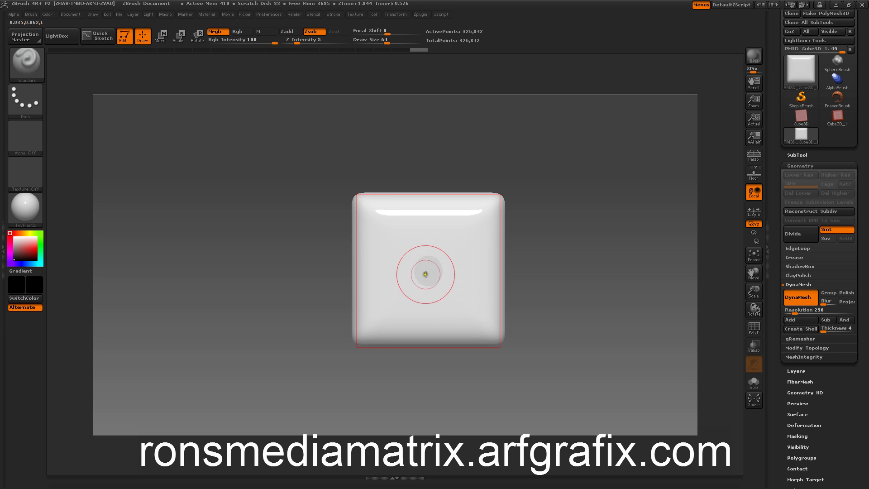
pyautogui.click(426, 269)
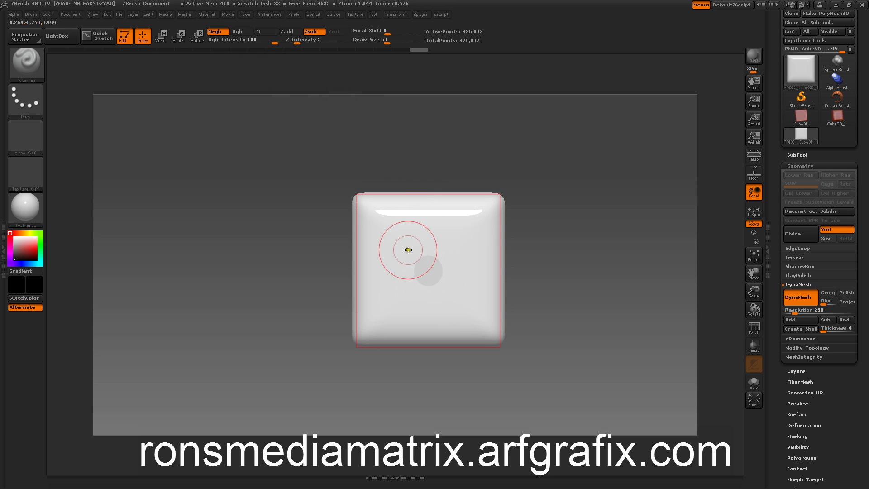
pyautogui.click(425, 266)
pyautogui.click(424, 268)
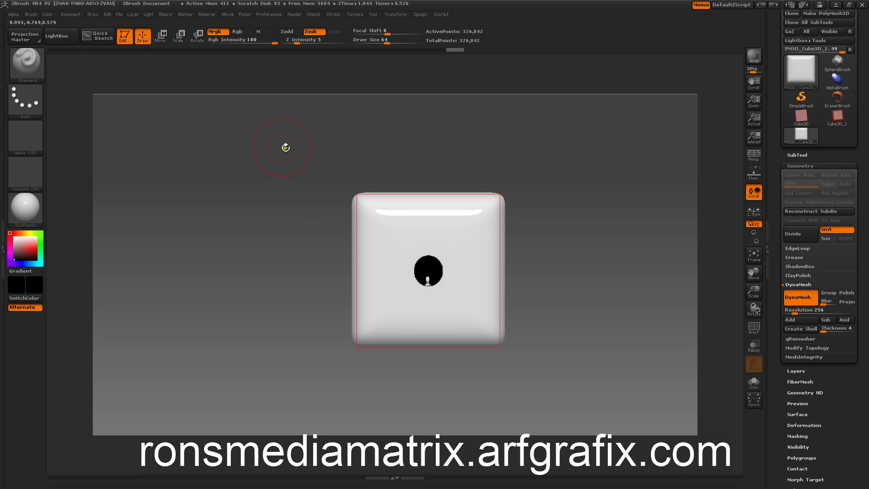
# Step: Switch the stencil off, smooth the pip's edges, and rotate another face forward
pyautogui.click(308, 14)
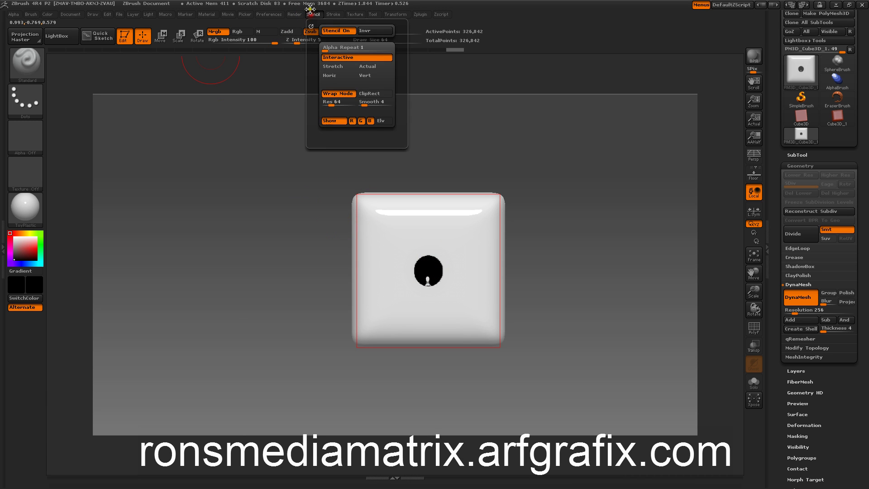
pyautogui.click(331, 31)
pyautogui.press('space')
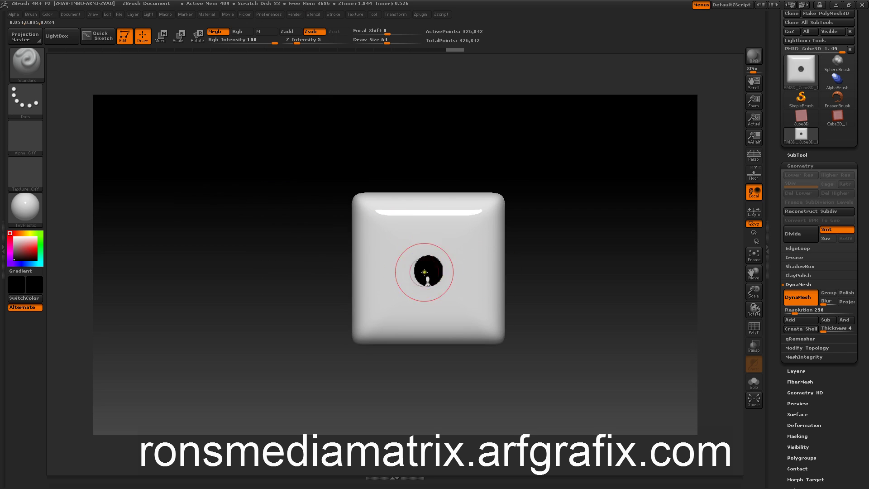
pyautogui.press('shift')
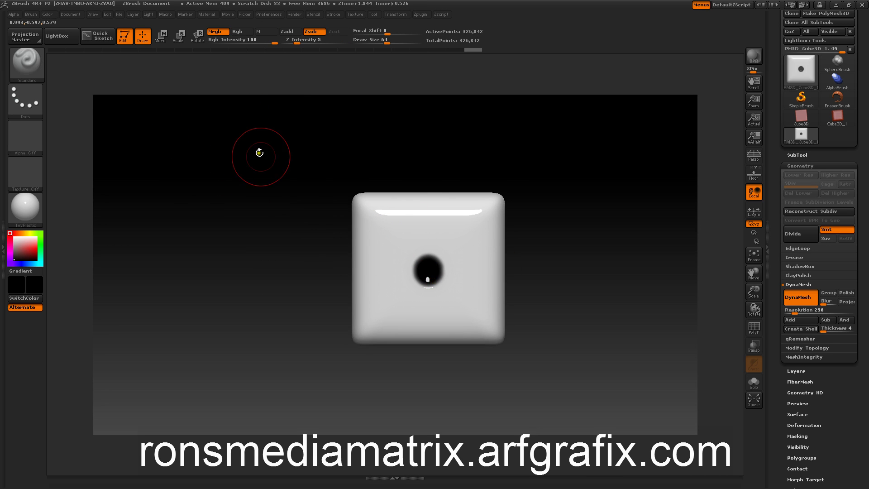
pyautogui.moveTo(260, 153); pyautogui.dragTo(278, 272)
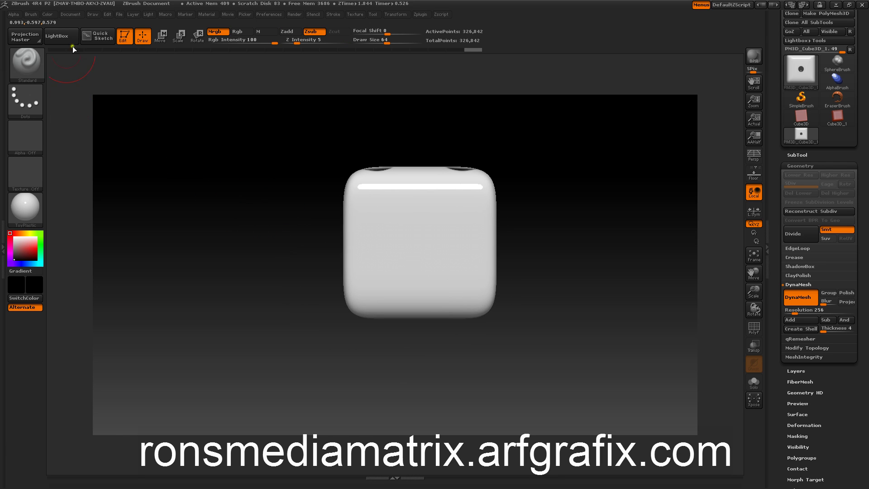
# Step: Import the 5-side dice image as an alpha and make it a stencil
pyautogui.click(12, 14)
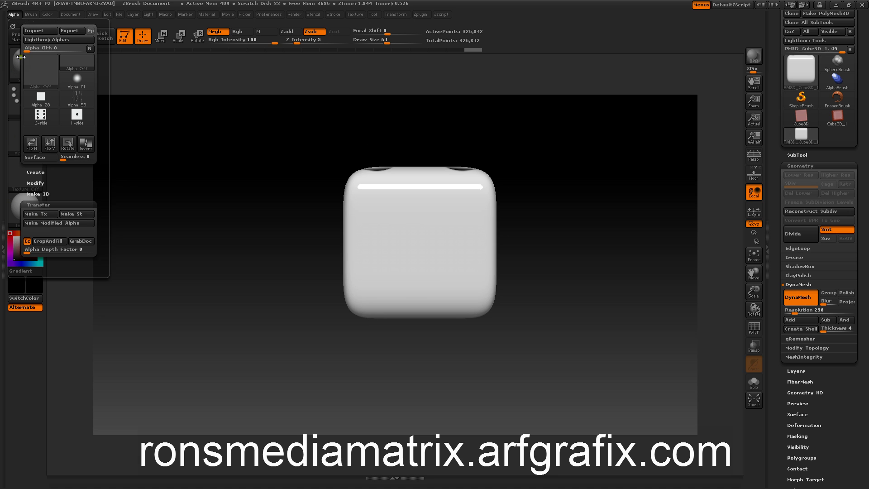
pyautogui.click(35, 30)
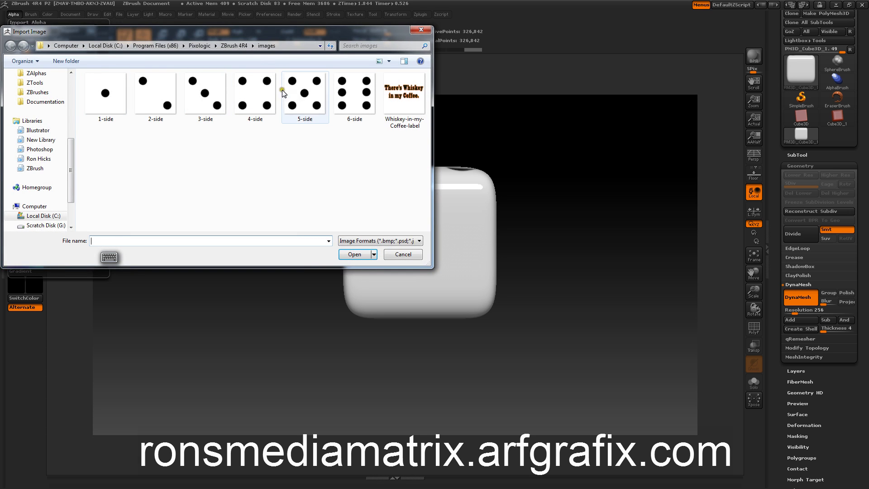
pyautogui.click(299, 92)
pyautogui.click(355, 254)
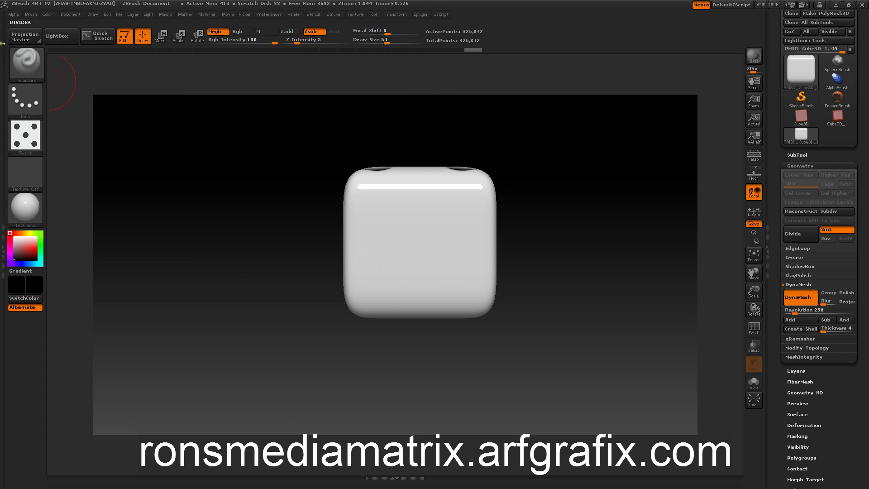
pyautogui.click(13, 14)
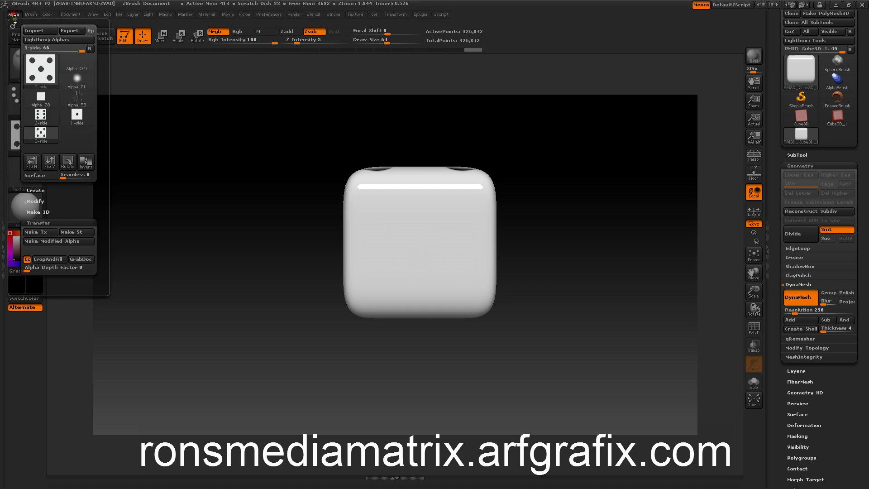
pyautogui.click(71, 231)
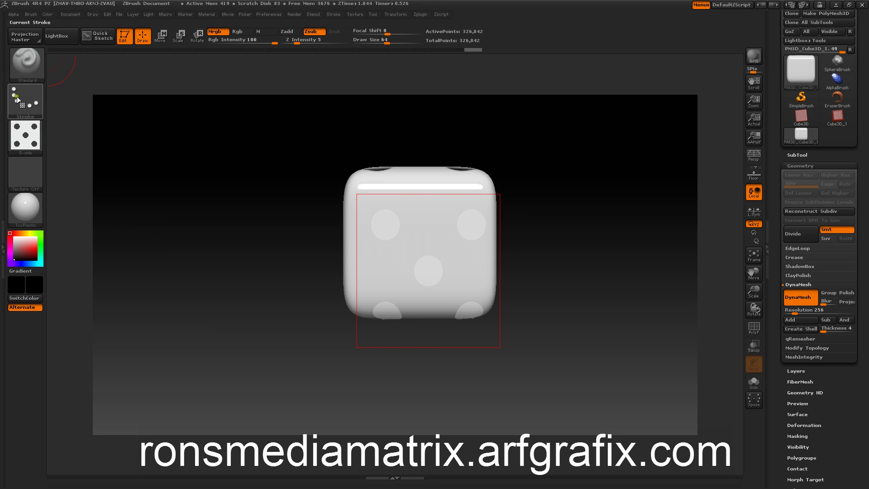
# Step: Turn the brush alpha off and align the five-dot stencil over the blank front face
pyautogui.click(22, 131)
pyautogui.click(66, 145)
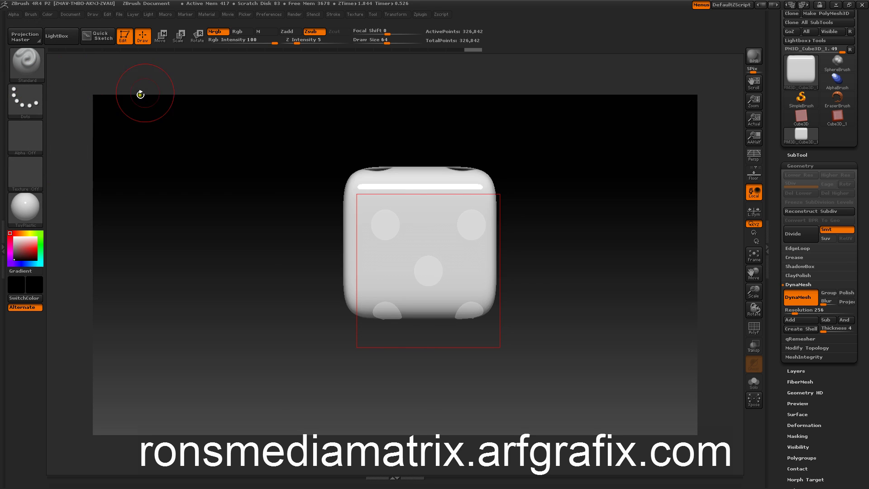
pyautogui.click(312, 14)
pyautogui.press('space')
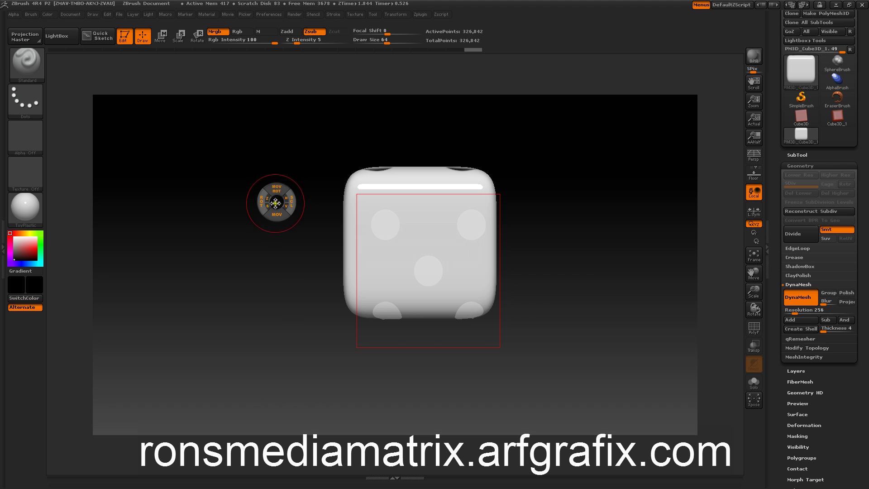
pyautogui.moveTo(276, 216)
pyautogui.mouseDown()
pyautogui.moveTo(265, 188)
pyautogui.moveTo(293, 200)
pyautogui.moveTo(280, 214)
pyautogui.mouseUp()
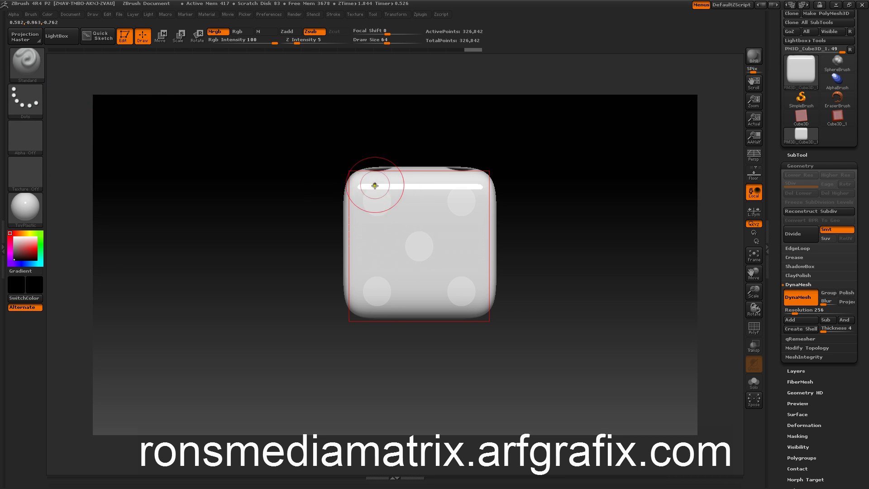
# Step: Undo a trial dent and invert the five-dot stencil
pyautogui.moveTo(365, 199)
pyautogui.mouseDown()
pyautogui.moveTo(376, 206)
pyautogui.moveTo(344, 189)
pyautogui.mouseUp()
pyautogui.hotkey('ctrl', 'z')
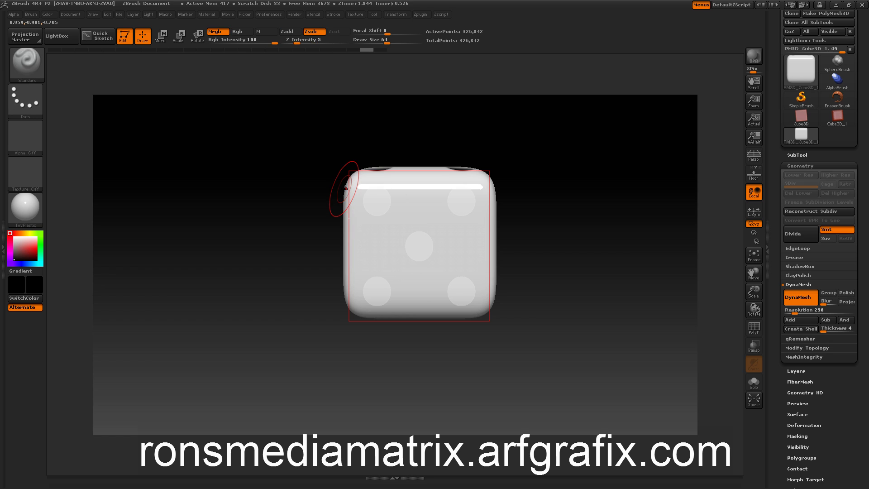
pyautogui.click(314, 13)
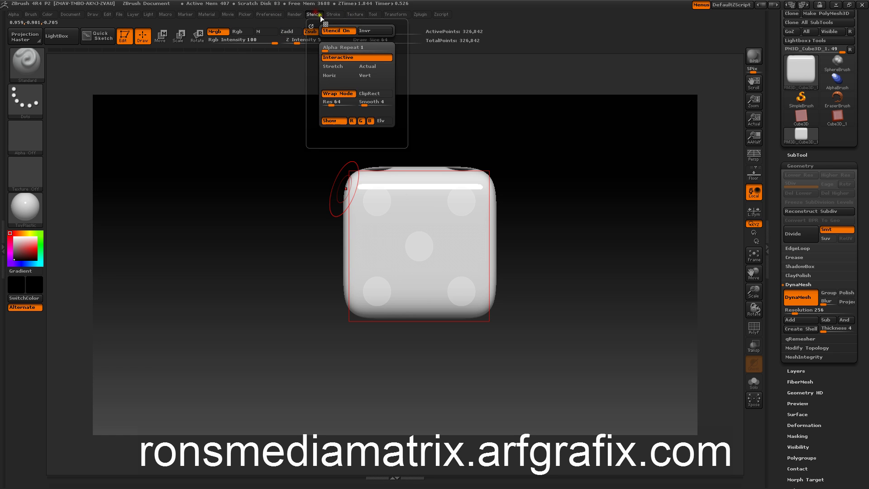
pyautogui.click(384, 30)
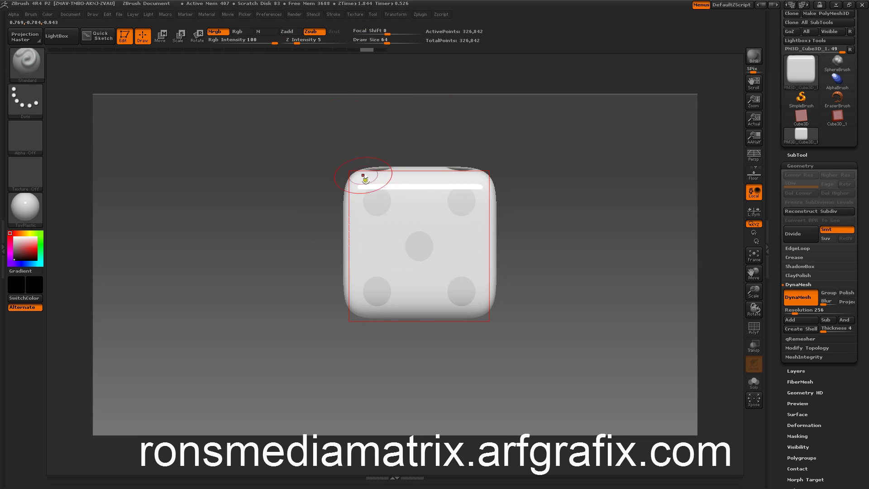
pyautogui.click(308, 12)
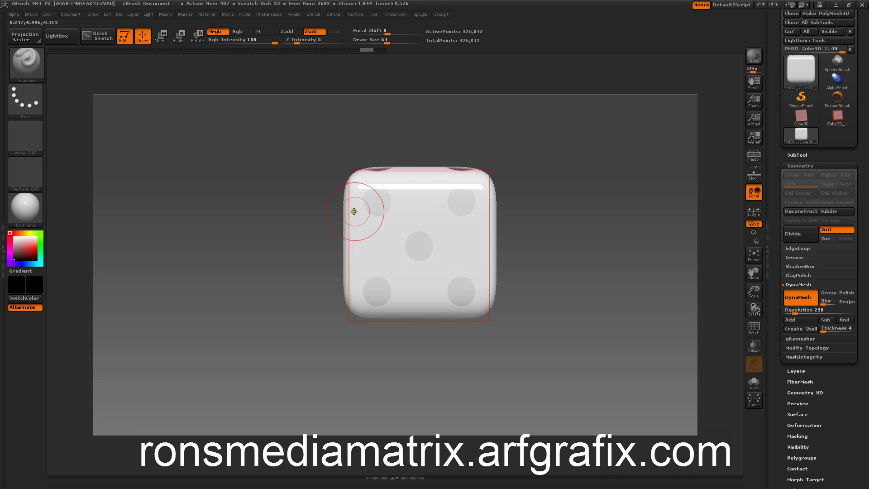
# Step: Sink the top-left, top-right, centre, bottom-left and bottom-right pips with Zsub strokes
pyautogui.moveTo(374, 196); pyautogui.dragTo(377, 212)
pyautogui.moveTo(467, 203); pyautogui.dragTo(458, 195)
pyautogui.moveTo(409, 242); pyautogui.dragTo(418, 248)
pyautogui.moveTo(372, 290); pyautogui.dragTo(377, 288)
pyautogui.moveTo(458, 287)
pyautogui.mouseDown()
pyautogui.moveTo(372, 289)
pyautogui.moveTo(461, 283)
pyautogui.mouseUp()
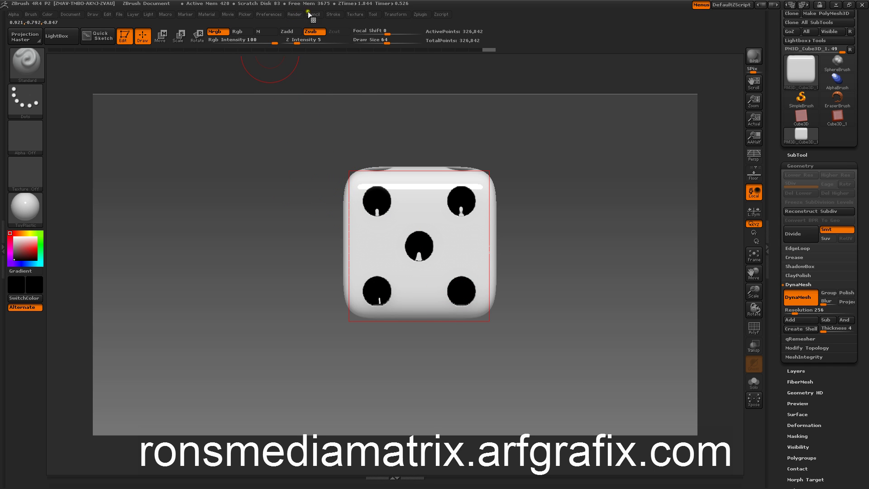
# Step: Turn the stencil off, Shift-smooth all five pips, and snap the view onto a blank face
pyautogui.click(311, 15)
pyautogui.press('space')
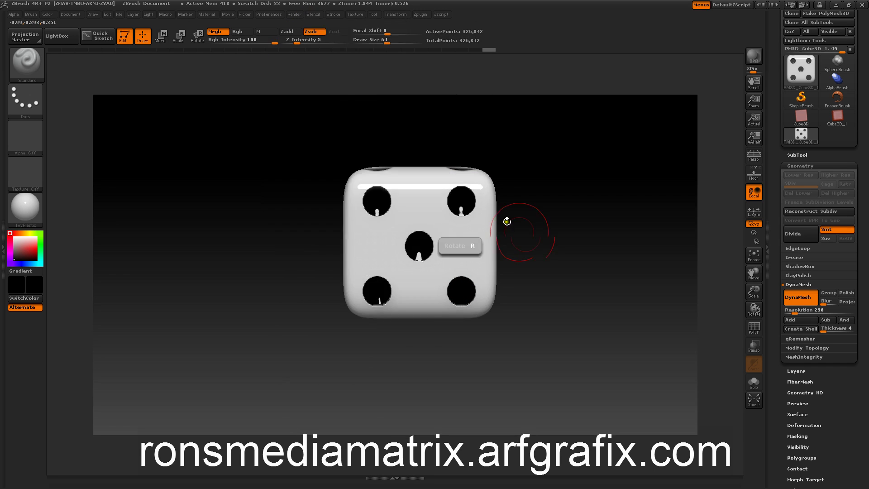
pyautogui.press('shift')
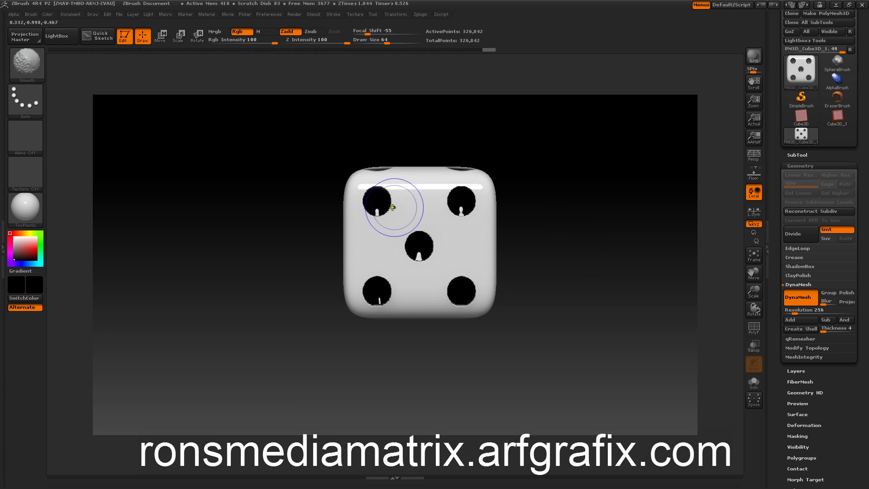
pyautogui.keyDown('shift'); pyautogui.moveTo(392, 208); pyautogui.dragTo(379, 204); pyautogui.keyUp('shift')
pyautogui.keyDown('shift'); pyautogui.moveTo(459, 202); pyautogui.dragTo(463, 219); pyautogui.keyUp('shift')
pyautogui.keyDown('shift'); pyautogui.moveTo(419, 246); pyautogui.dragTo(419, 252); pyautogui.keyUp('shift')
pyautogui.moveTo(457, 294)
pyautogui.keyDown('shift'); pyautogui.mouseDown()
pyautogui.moveTo(468, 307)
pyautogui.moveTo(471, 289)
pyautogui.mouseUp(); pyautogui.keyUp('shift')
pyautogui.keyDown('shift'); pyautogui.moveTo(368, 287); pyautogui.dragTo(381, 304); pyautogui.keyUp('shift')
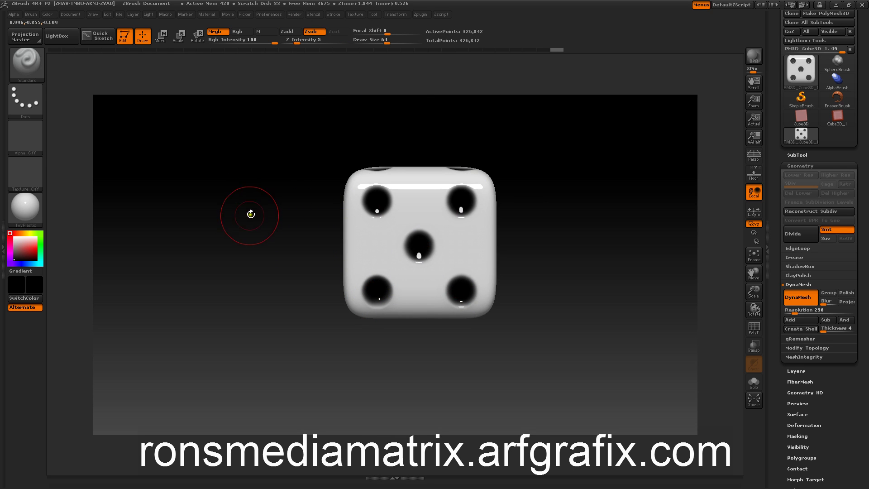
pyautogui.moveTo(237, 231); pyautogui.dragTo(311, 246)
pyautogui.keyDown('alt'); pyautogui.moveTo(442, 246); pyautogui.dragTo(531, 260); pyautogui.keyUp('alt')
# Step: Import the 2-side dice image as the alpha and clear the brush alpha
pyautogui.click(13, 15)
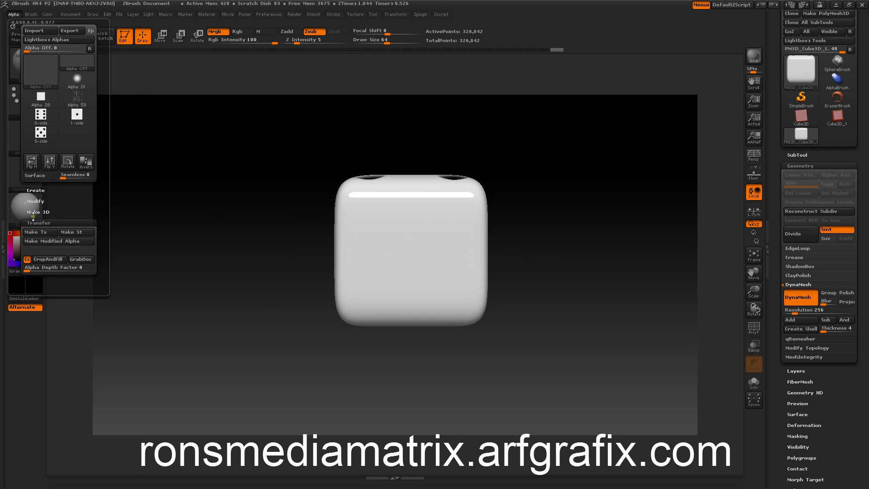
pyautogui.click(40, 32)
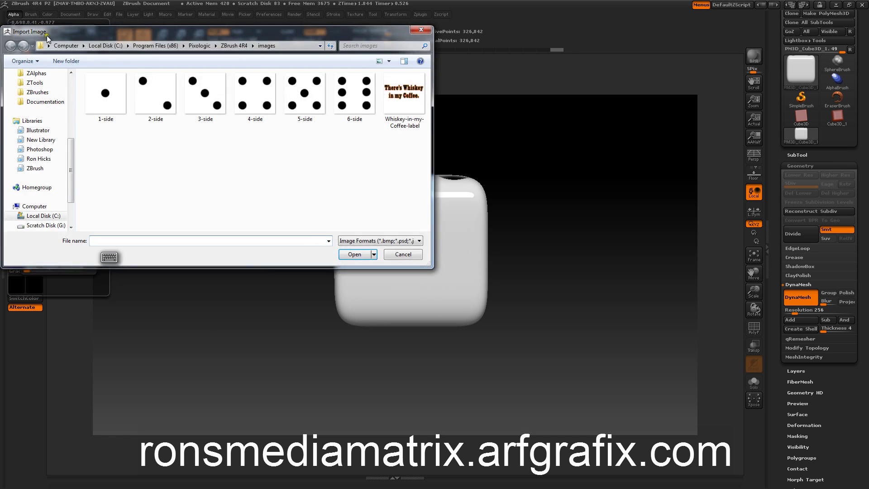
pyautogui.click(155, 97)
pyautogui.click(351, 254)
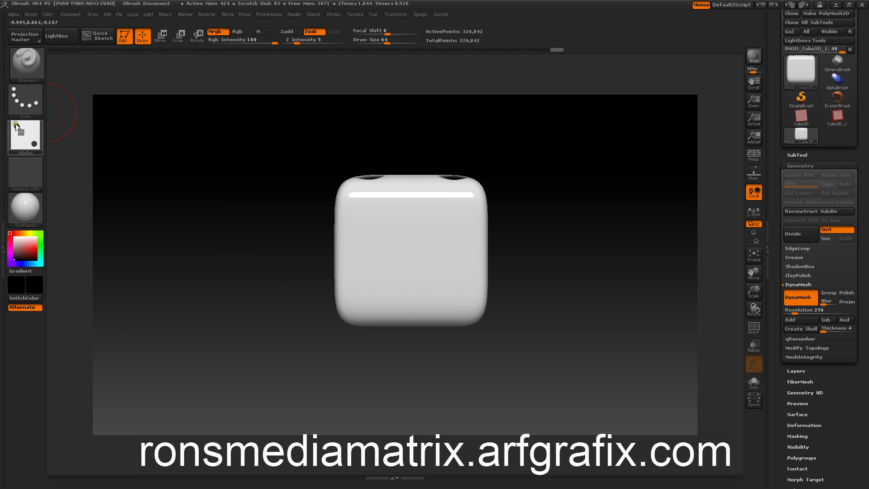
pyautogui.click(26, 133)
pyautogui.click(71, 151)
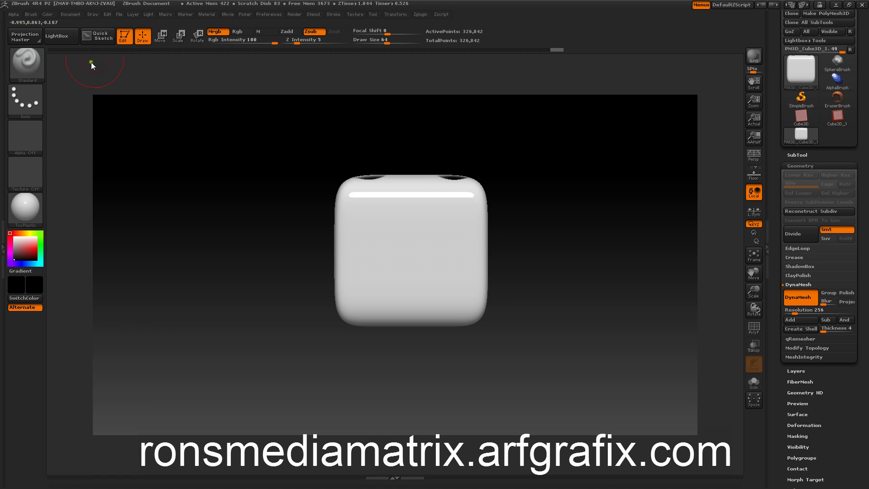
# Step: Switch the dice-dot stencil on, invert it, and move it over the cube's face
pyautogui.click(309, 14)
pyautogui.click(338, 31)
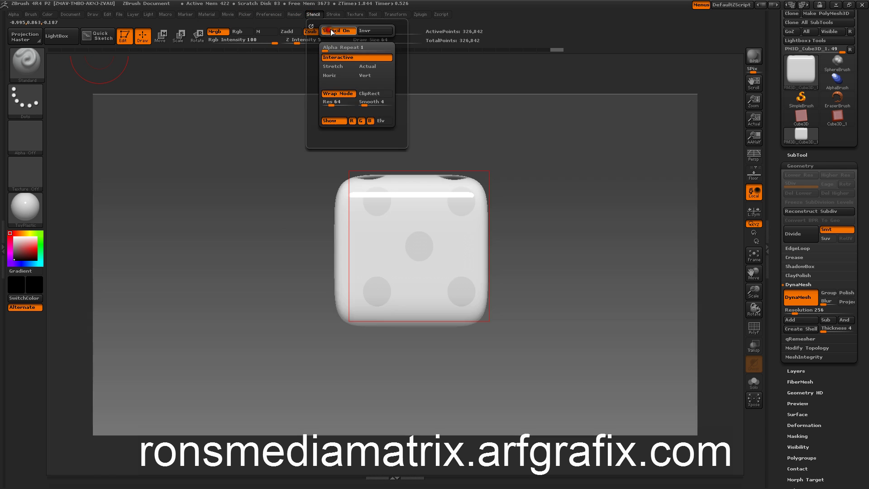
pyautogui.click(319, 14)
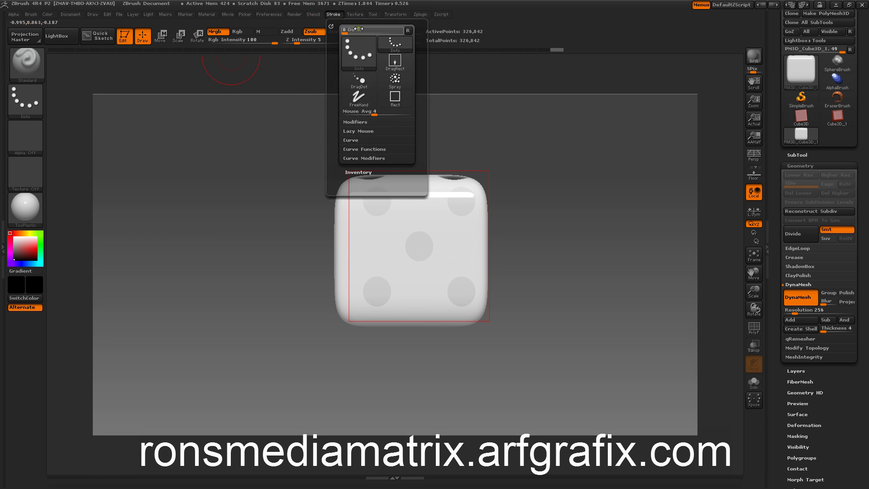
pyautogui.click(313, 14)
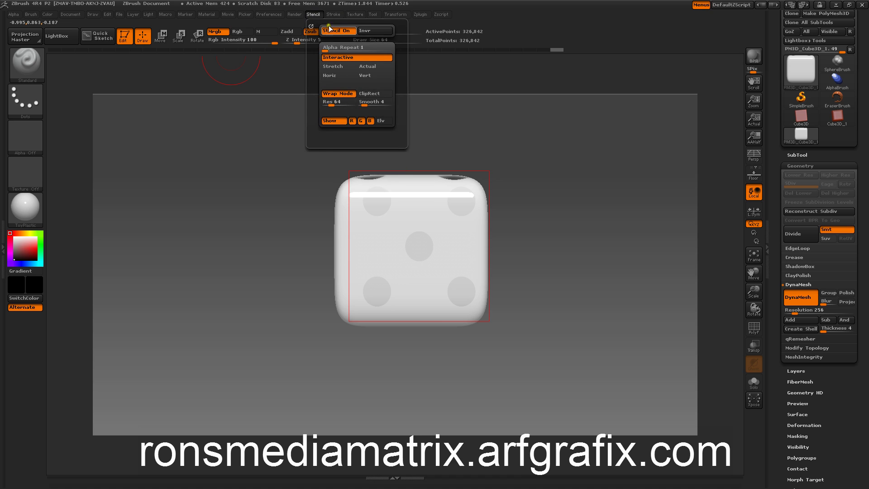
pyautogui.click(366, 30)
pyautogui.press('space')
pyautogui.moveTo(269, 203); pyautogui.dragTo(216, 246)
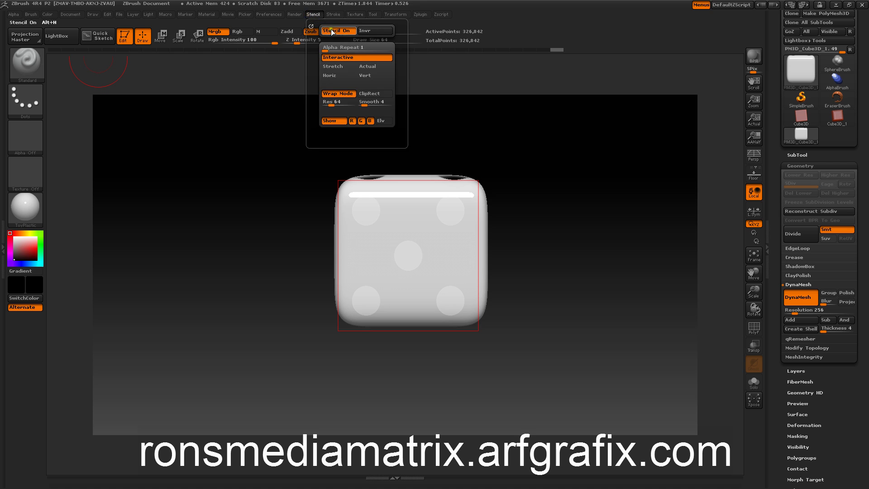
# Step: Turn the five-pip stencil off, import the 2-side image, and clear the brush alpha
pyautogui.click(337, 32)
pyautogui.click(12, 15)
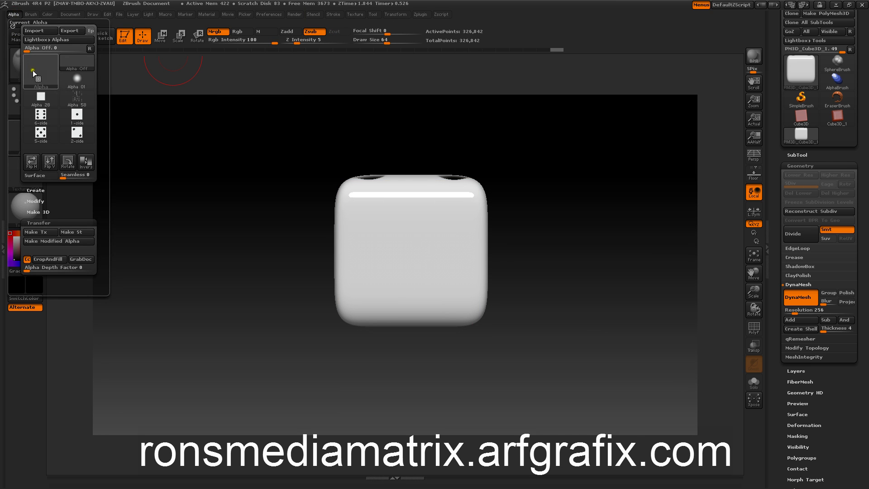
pyautogui.click(33, 30)
pyautogui.click(165, 115)
pyautogui.click(351, 254)
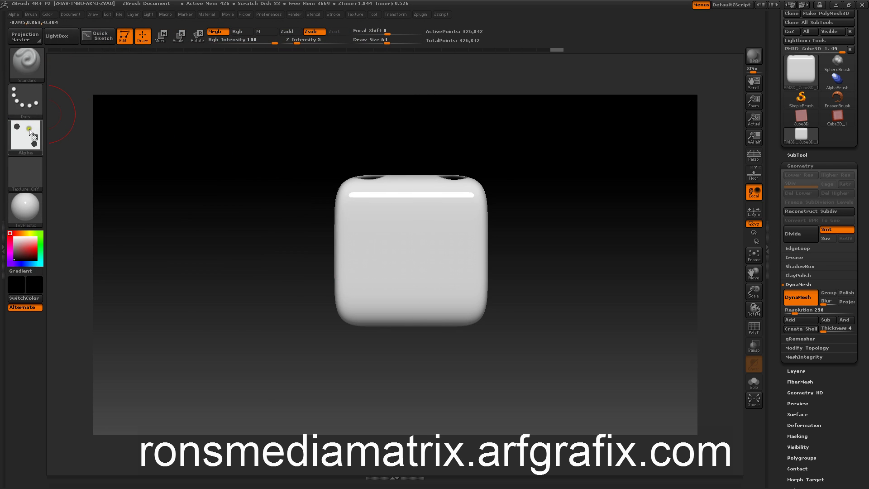
pyautogui.click(30, 132)
pyautogui.click(60, 143)
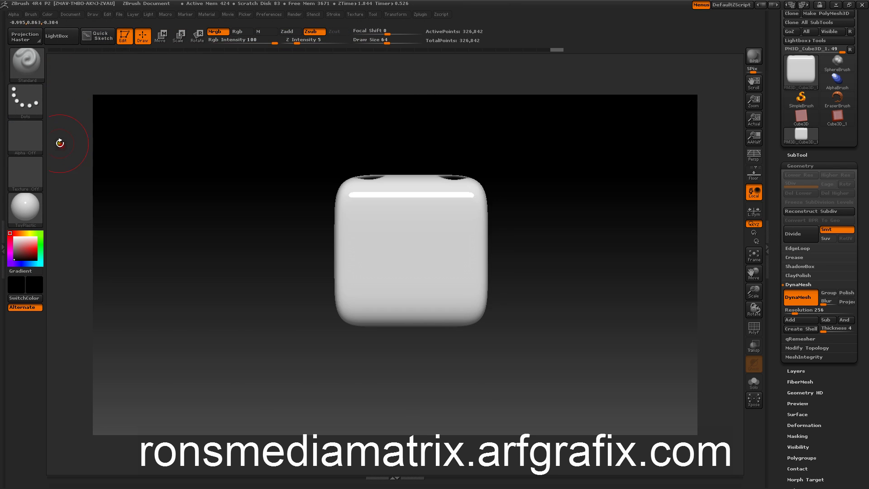
# Step: Make the 2-side alpha a stencil, then set the brush alpha off
pyautogui.click(28, 138)
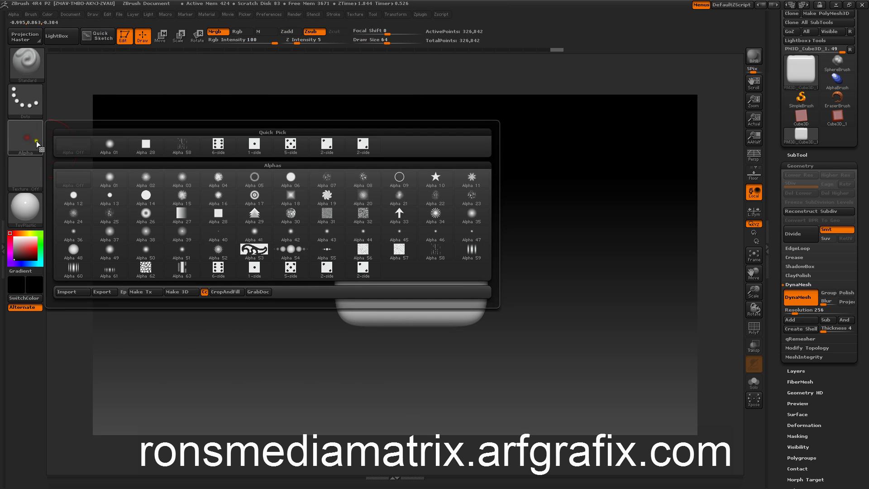
pyautogui.click(333, 151)
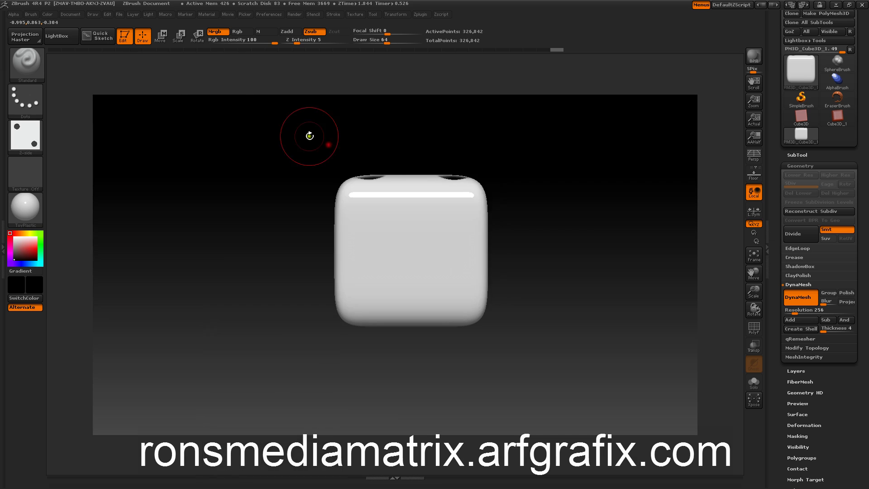
pyautogui.click(14, 15)
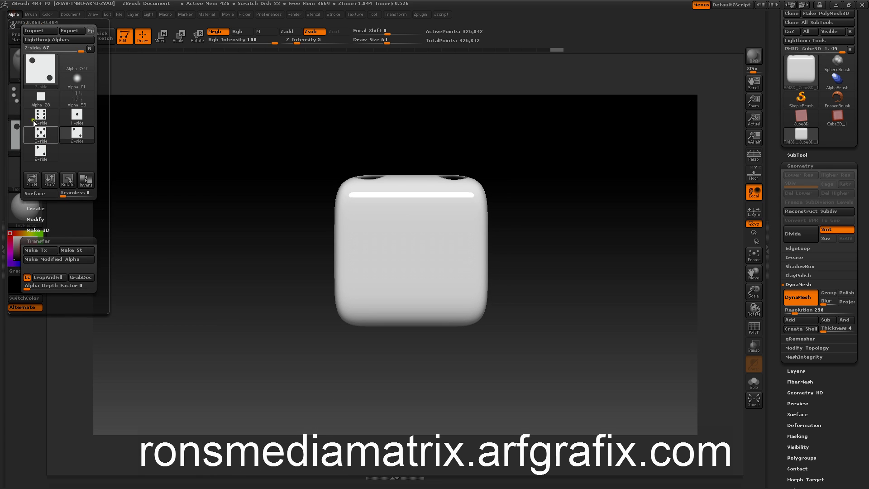
pyautogui.click(75, 251)
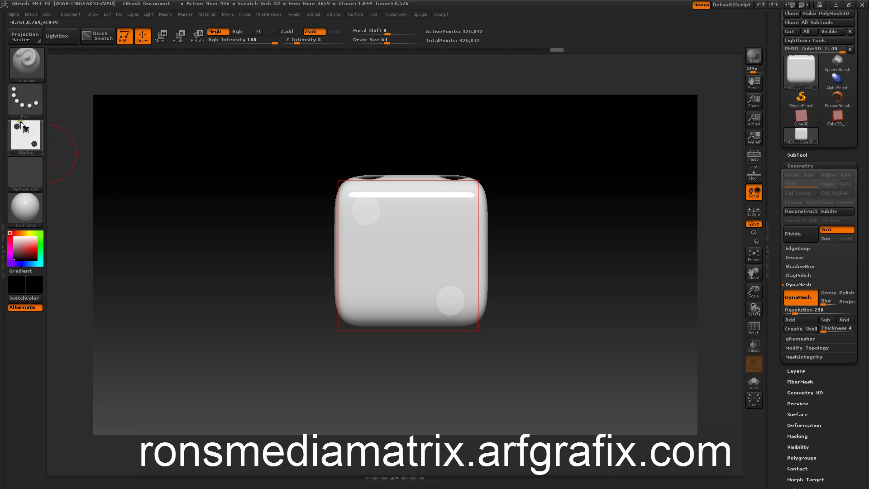
pyautogui.click(21, 130)
pyautogui.click(63, 152)
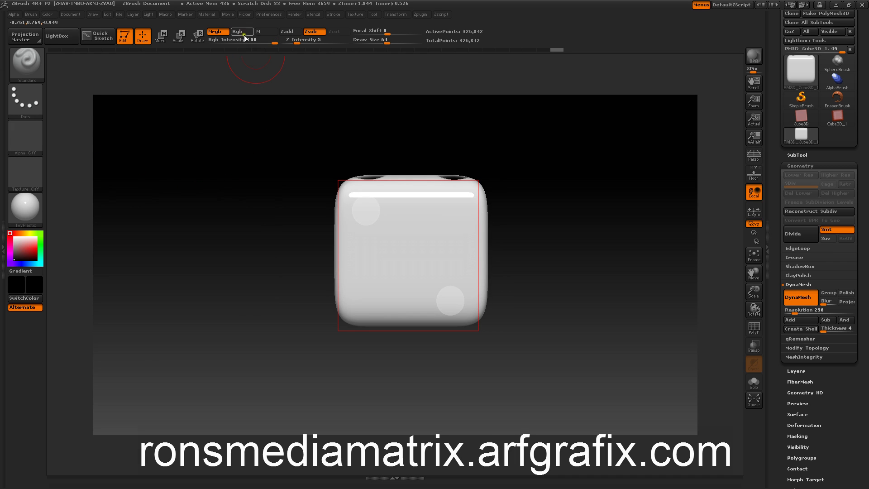
# Step: Invert the two-pip stencil and shrink and nudge it to fit the cube's face
pyautogui.click(313, 14)
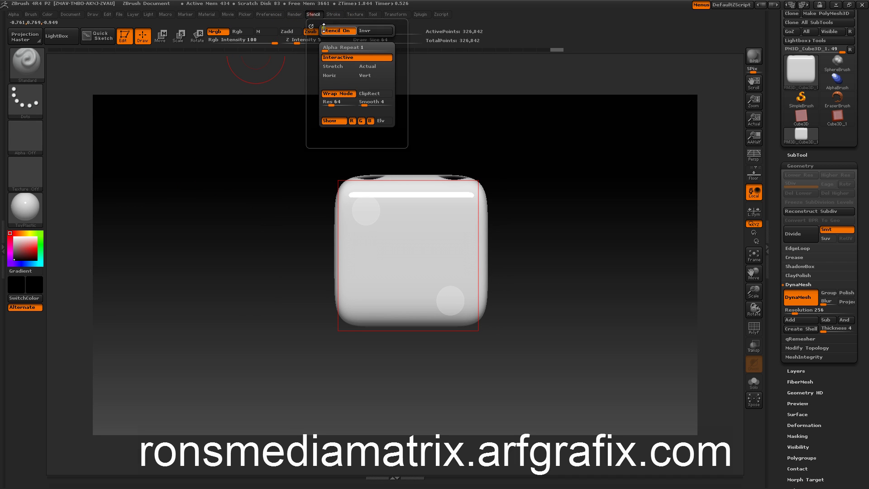
pyautogui.click(363, 31)
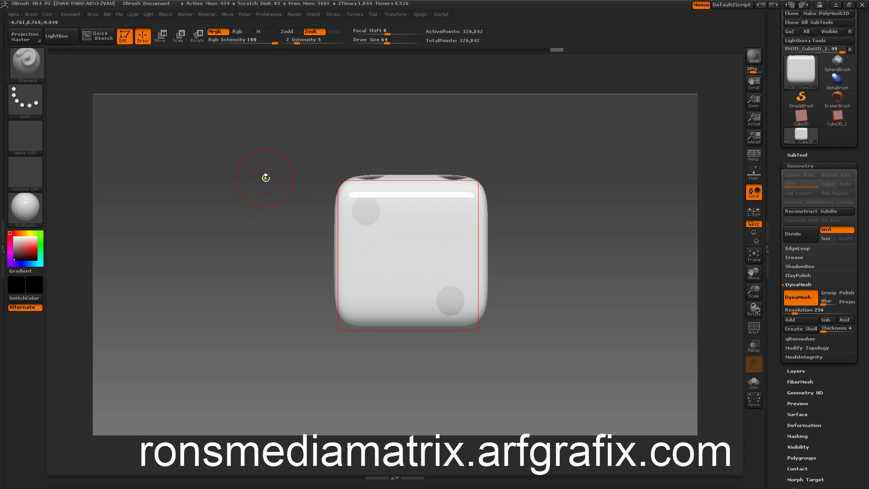
pyautogui.press('space')
pyautogui.moveTo(279, 188); pyautogui.dragTo(258, 199)
pyautogui.press('space')
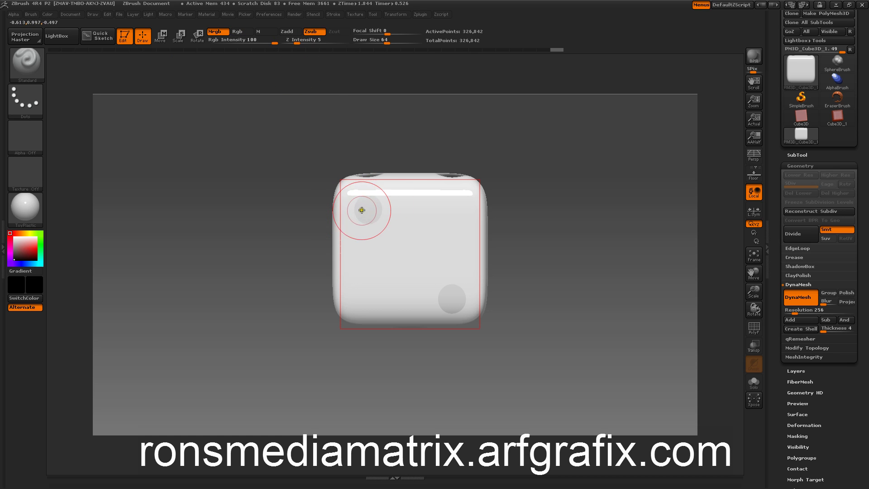
# Step: Carve the top-left and lower-right pips with Zsub, then turn the stencil off
pyautogui.moveTo(360, 200)
pyautogui.mouseDown()
pyautogui.moveTo(375, 216)
pyautogui.moveTo(370, 212)
pyautogui.mouseUp()
pyautogui.moveTo(449, 300); pyautogui.dragTo(457, 301)
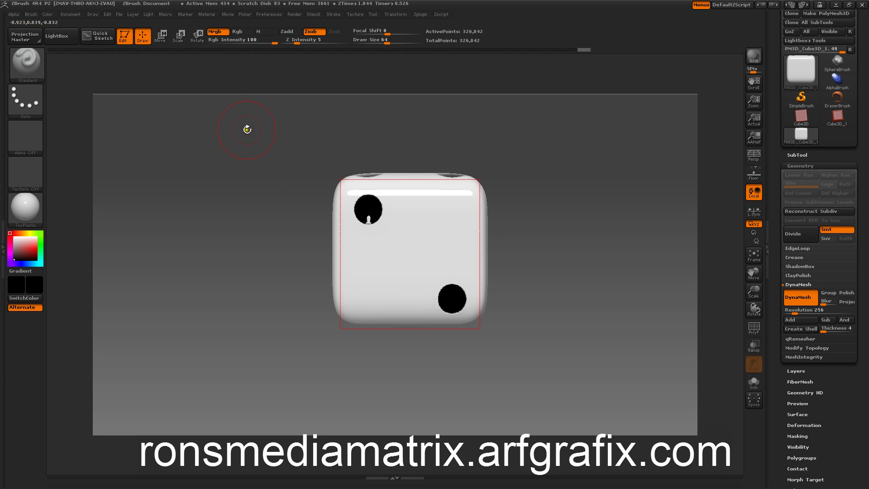
pyautogui.click(314, 17)
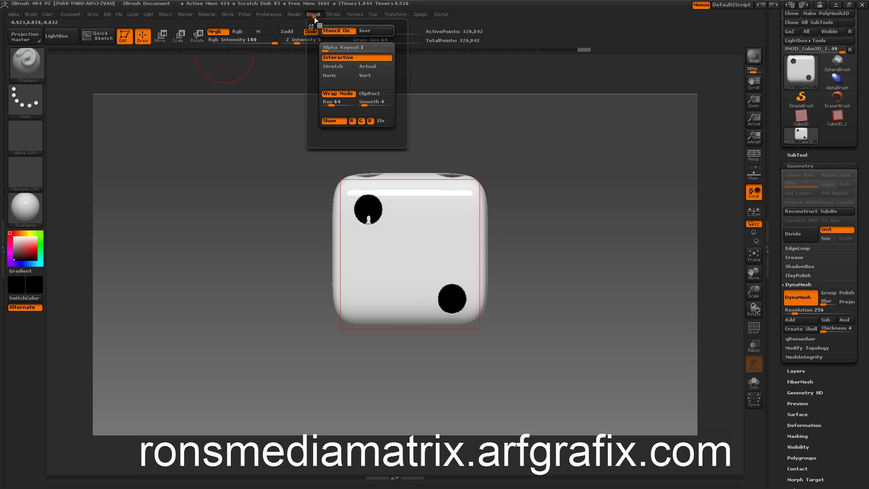
pyautogui.click(333, 31)
pyautogui.press('space')
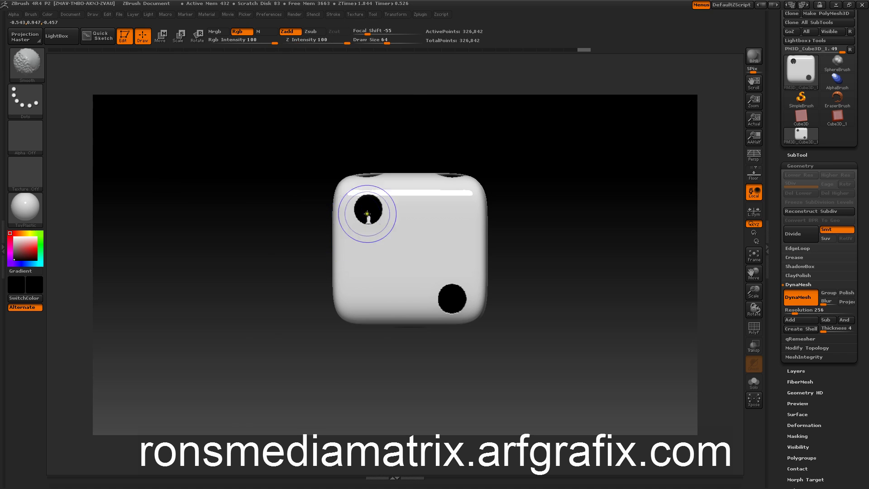
# Step: Smooth both pips' edges and rotate the die to another face
pyautogui.keyDown('shift'); pyautogui.moveTo(363, 208); pyautogui.dragTo(369, 211); pyautogui.keyUp('shift')
pyautogui.moveTo(434, 296)
pyautogui.keyDown('shift'); pyautogui.mouseDown()
pyautogui.moveTo(450, 295)
pyautogui.moveTo(442, 295)
pyautogui.mouseUp(); pyautogui.keyUp('shift')
pyautogui.moveTo(204, 203); pyautogui.dragTo(237, 246)
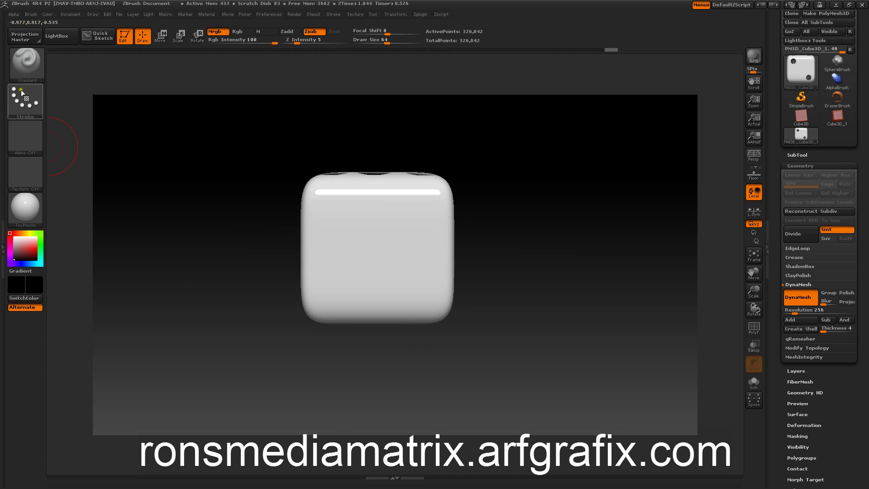
# Step: Import the 4-side dice image as an alpha and make it a stencil
pyautogui.click(9, 15)
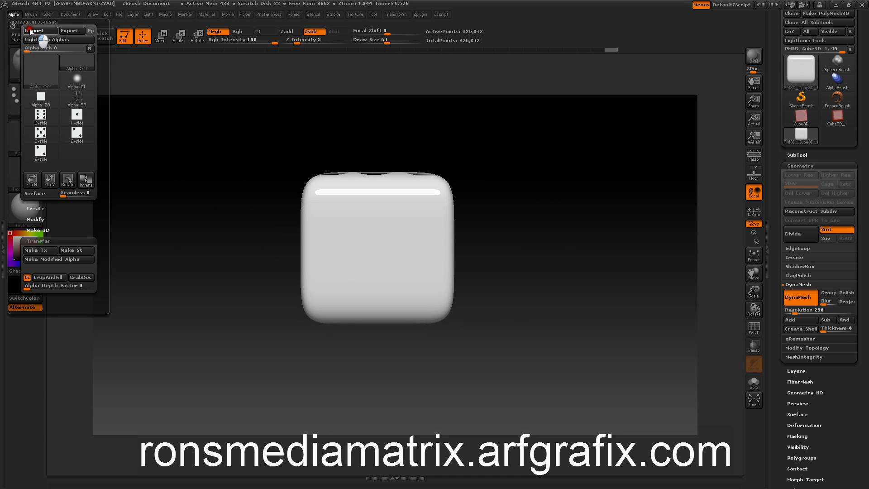
pyautogui.click(30, 31)
pyautogui.click(253, 91)
pyautogui.click(354, 255)
pyautogui.click(13, 14)
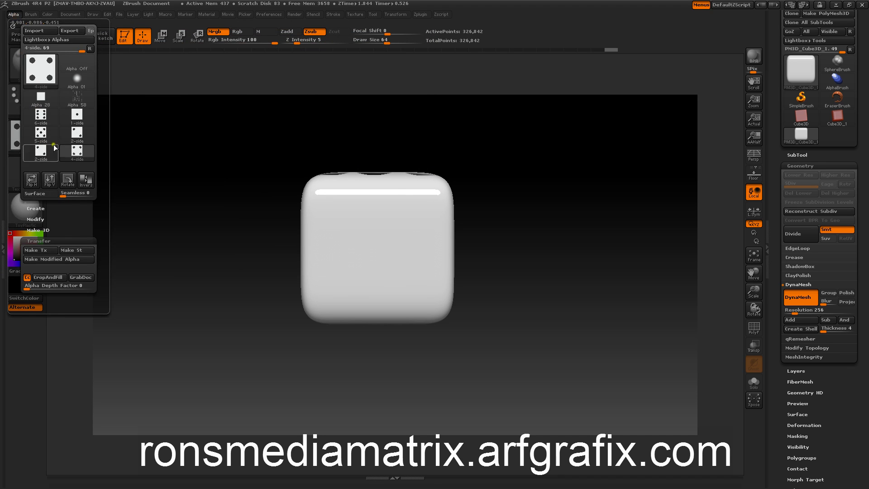
pyautogui.click(71, 255)
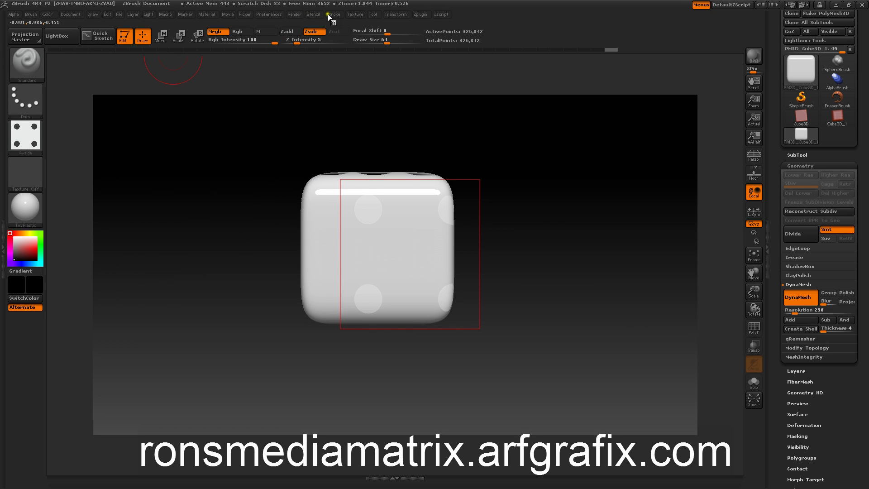
# Step: Invert the four-pip stencil, move it onto the die's face, and clear the brush alpha
pyautogui.click(316, 14)
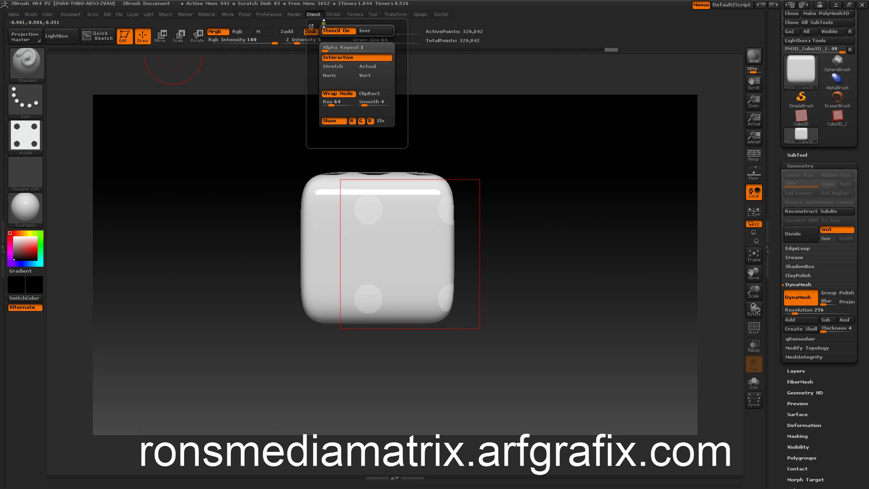
pyautogui.click(366, 30)
pyautogui.press('space')
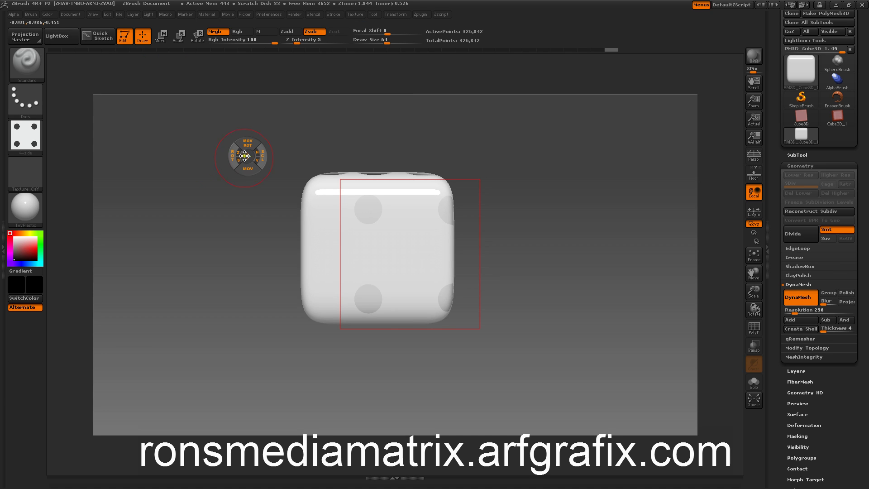
pyautogui.moveTo(234, 170); pyautogui.dragTo(213, 169)
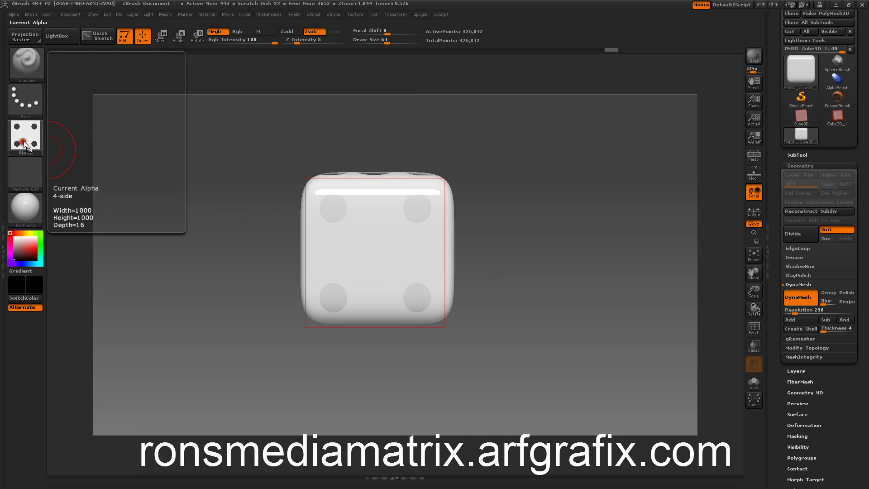
pyautogui.click(39, 149)
pyautogui.click(72, 144)
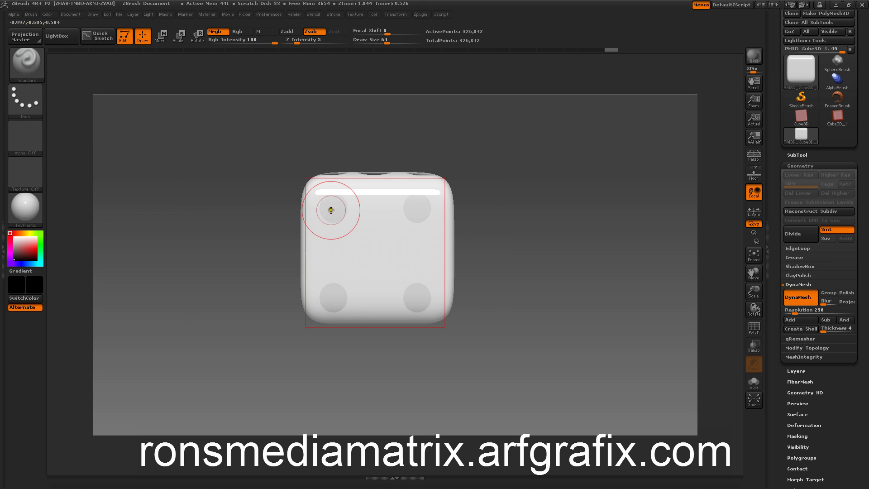
# Step: Carve the top-left, top-right, bottom-left and bottom-right pips with Zsub
pyautogui.moveTo(330, 205)
pyautogui.mouseDown()
pyautogui.moveTo(338, 217)
pyautogui.moveTo(333, 205)
pyautogui.mouseUp()
pyautogui.moveTo(413, 202); pyautogui.dragTo(417, 214)
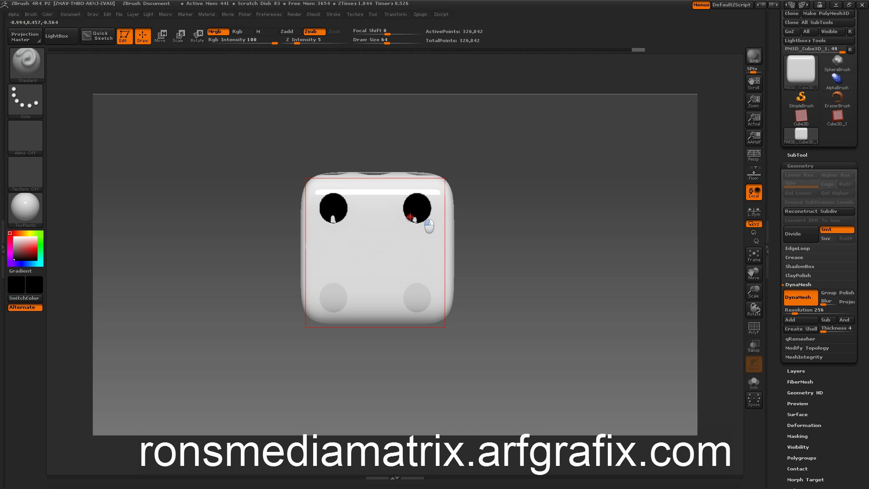
pyautogui.moveTo(335, 289); pyautogui.dragTo(334, 292)
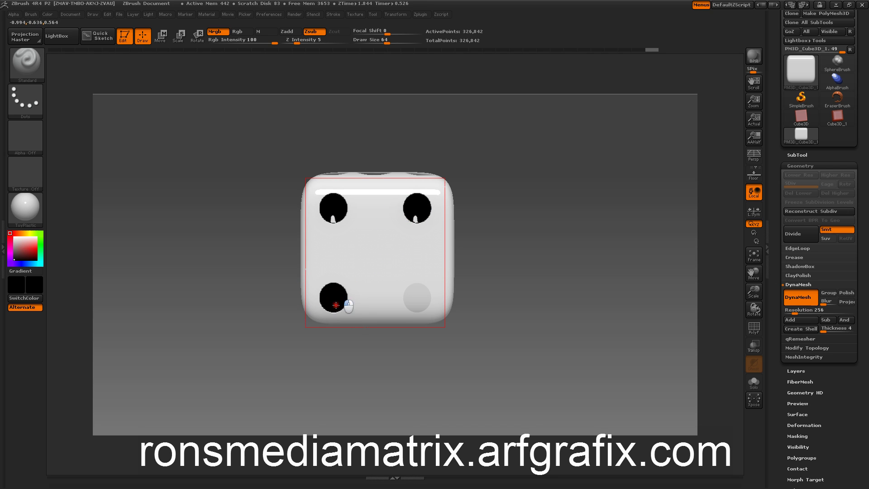
pyautogui.moveTo(414, 297)
pyautogui.mouseDown()
pyautogui.moveTo(419, 307)
pyautogui.moveTo(411, 297)
pyautogui.mouseUp()
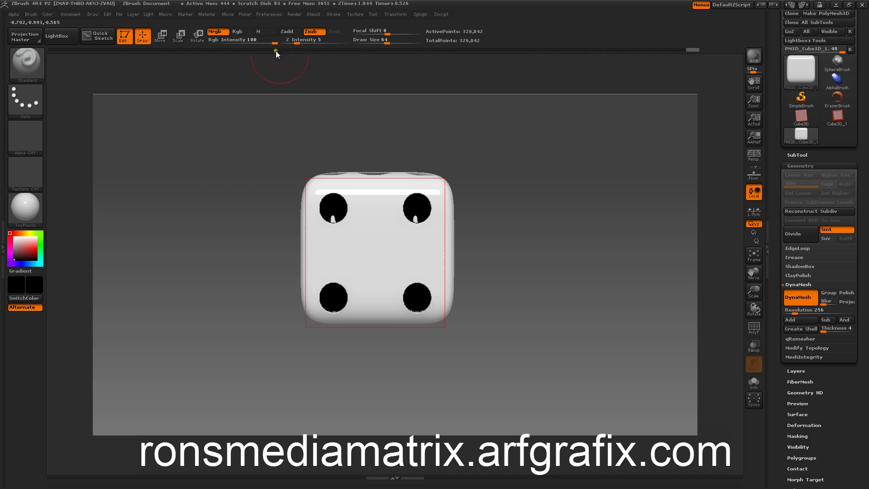
# Step: Turn off the four-pip stencil, soften all four pips' edges, and rotate to a three-quarter view
pyautogui.click(313, 15)
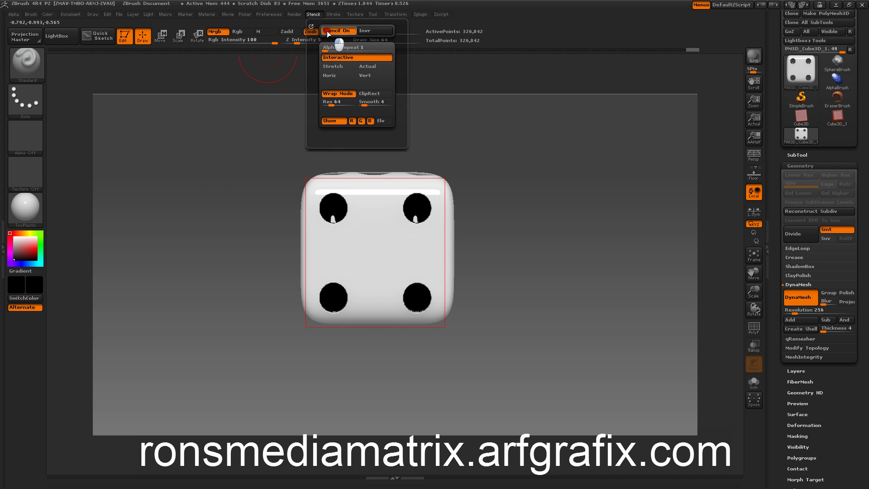
pyautogui.click(335, 31)
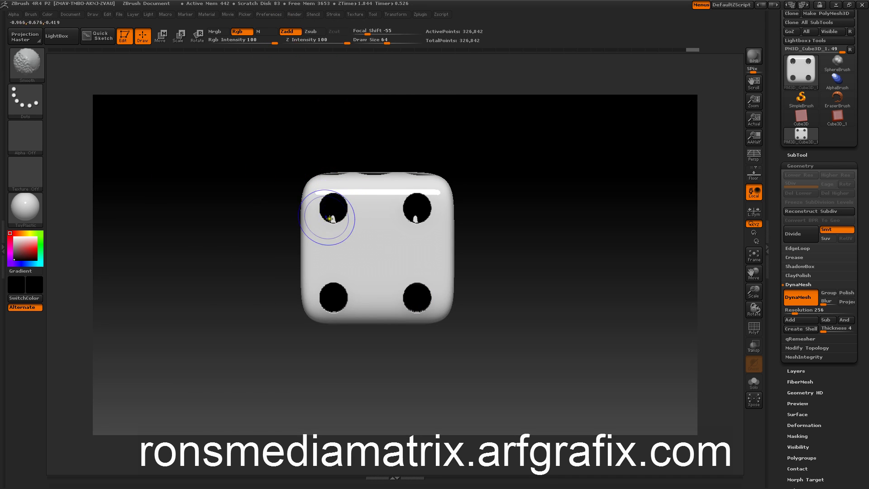
pyautogui.moveTo(325, 216)
pyautogui.mouseDown()
pyautogui.moveTo(326, 207)
pyautogui.moveTo(333, 213)
pyautogui.moveTo(324, 207)
pyautogui.mouseUp()
pyautogui.moveTo(413, 205); pyautogui.dragTo(417, 217)
pyautogui.moveTo(314, 296); pyautogui.dragTo(334, 293)
pyautogui.keyDown('shift'); pyautogui.moveTo(409, 296); pyautogui.dragTo(416, 305); pyautogui.keyUp('shift')
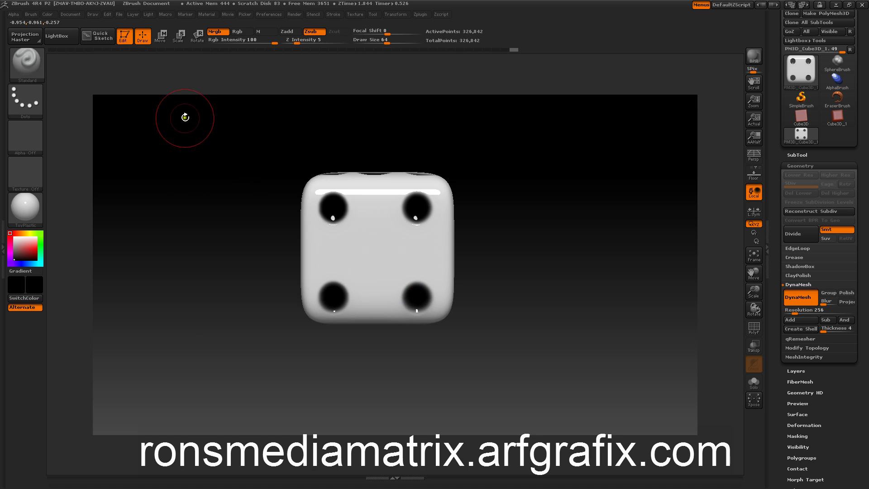
pyautogui.moveTo(190, 196); pyautogui.dragTo(227, 223)
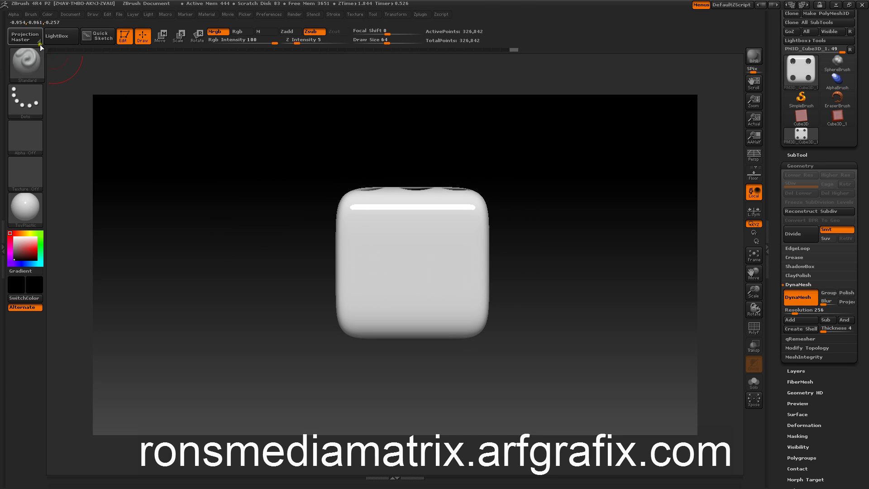
# Step: Import the 3-side dice image as an alpha and make it a stencil
pyautogui.click(14, 15)
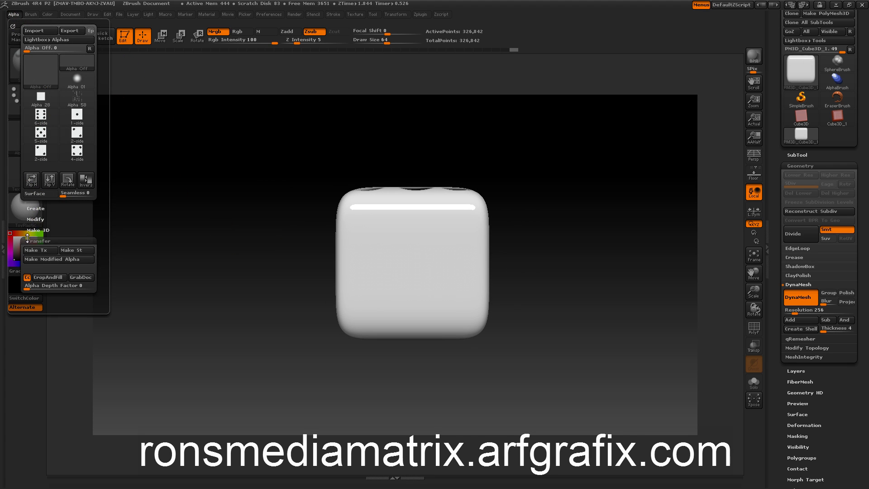
pyautogui.click(34, 30)
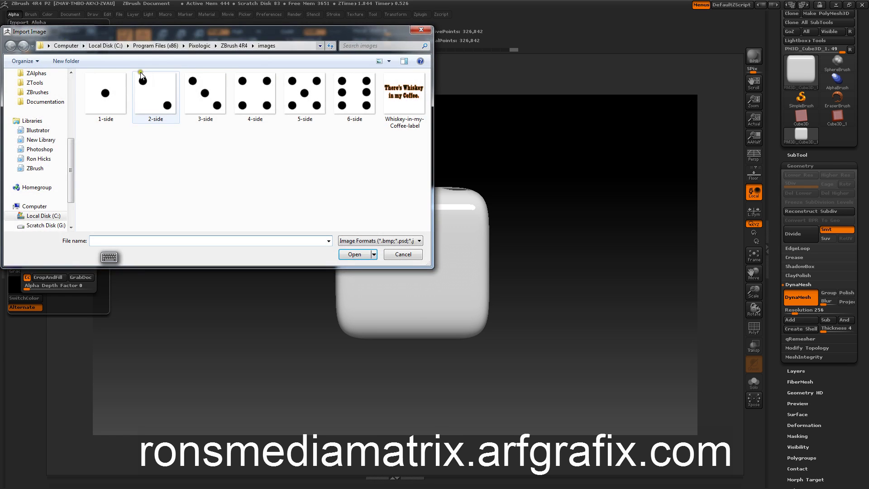
pyautogui.click(209, 95)
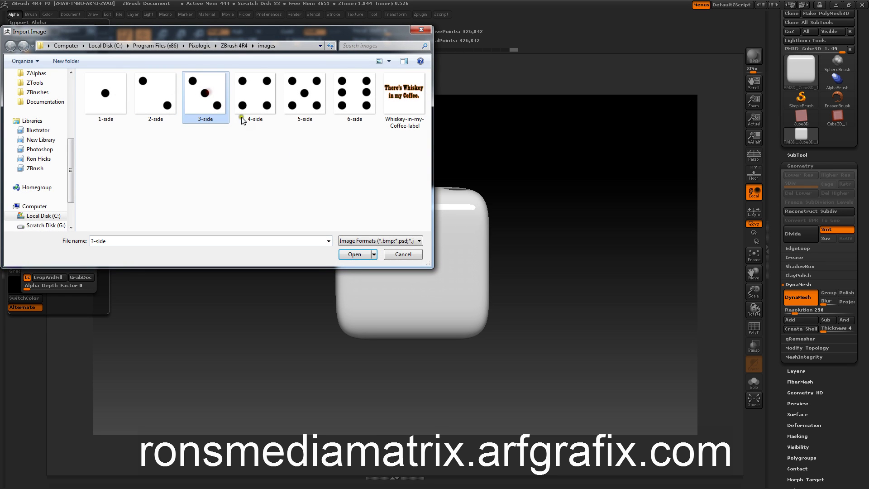
pyautogui.click(354, 255)
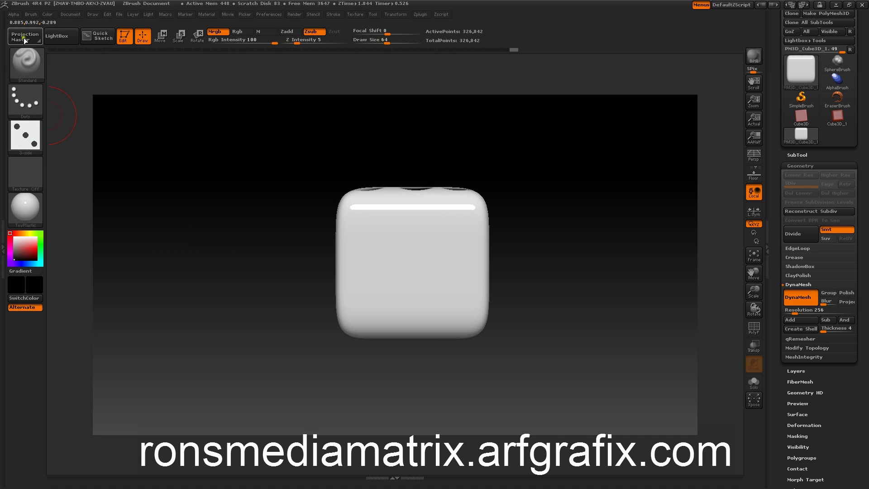
pyautogui.click(13, 15)
pyautogui.click(76, 269)
# Step: Clear the brush alpha, make the stencil background see-through, and position it over the face
pyautogui.click(28, 131)
pyautogui.click(66, 144)
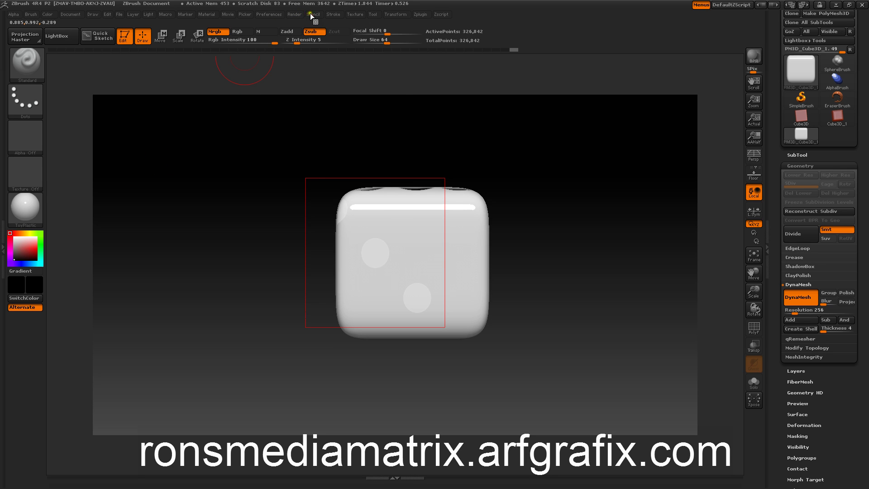
pyautogui.click(311, 16)
pyautogui.click(348, 33)
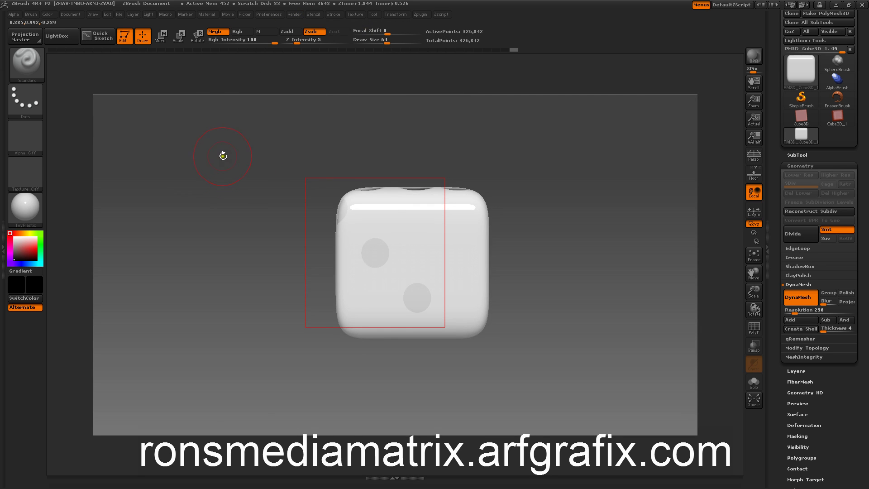
pyautogui.moveTo(232, 171); pyautogui.dragTo(262, 192)
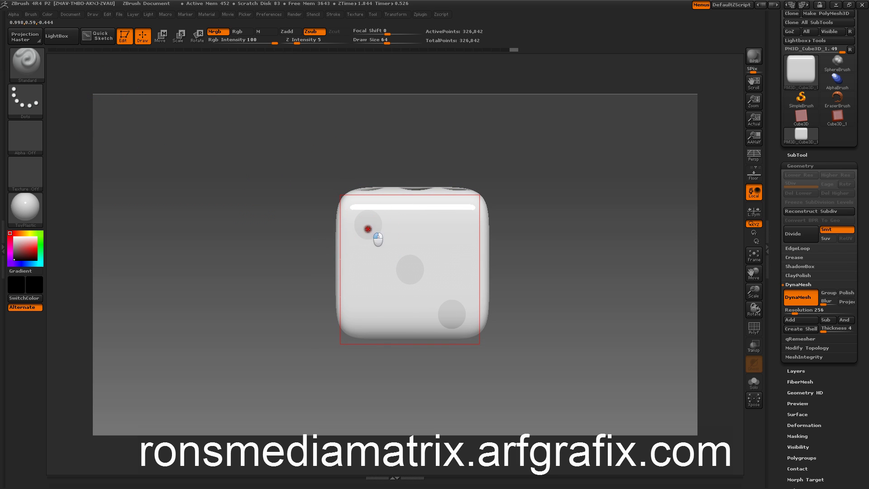
pyautogui.press('space')
# Step: Paint the top-left, centre and bottom-right pips black, then switch the stencil off
pyautogui.moveTo(364, 220); pyautogui.dragTo(367, 223)
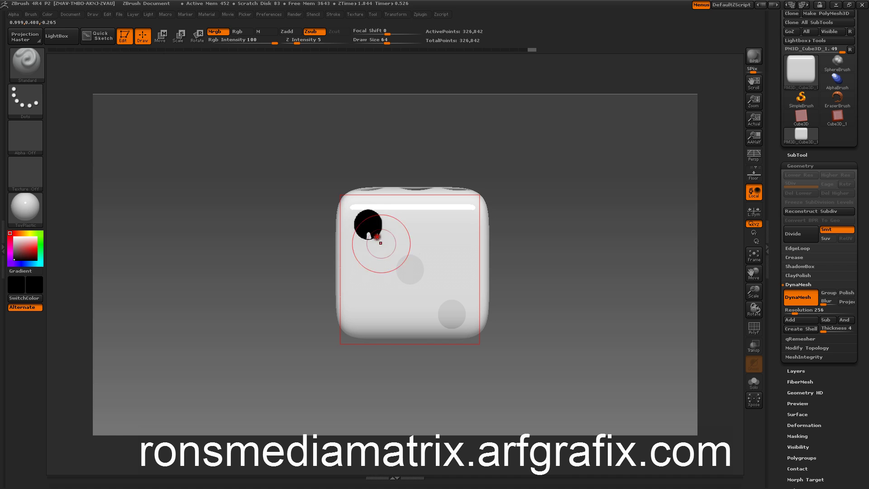
pyautogui.moveTo(407, 264); pyautogui.dragTo(408, 265)
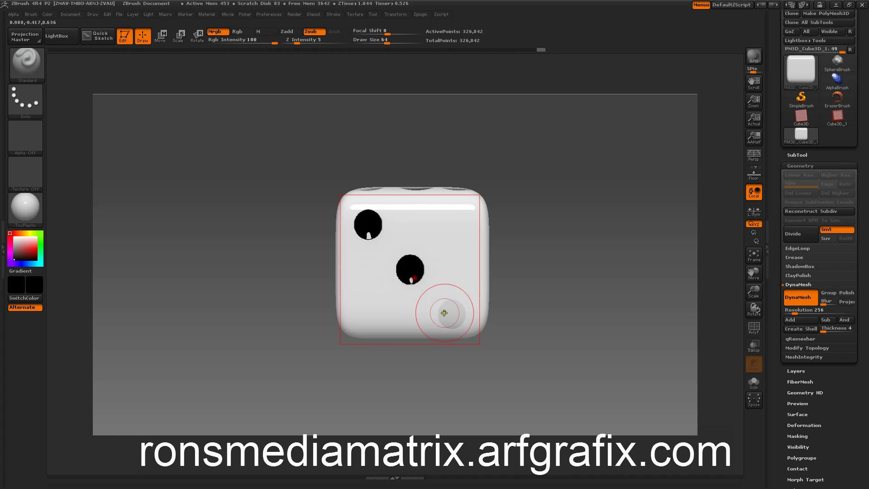
pyautogui.moveTo(447, 308); pyautogui.dragTo(446, 310)
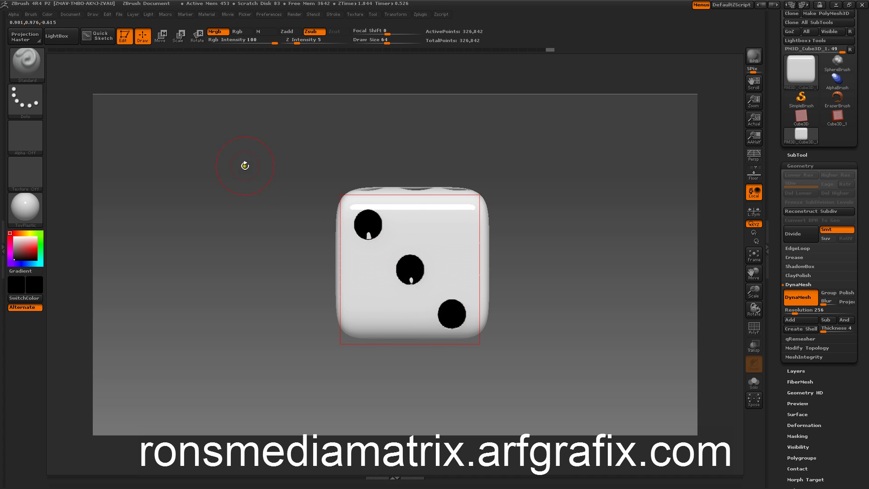
pyautogui.click(311, 15)
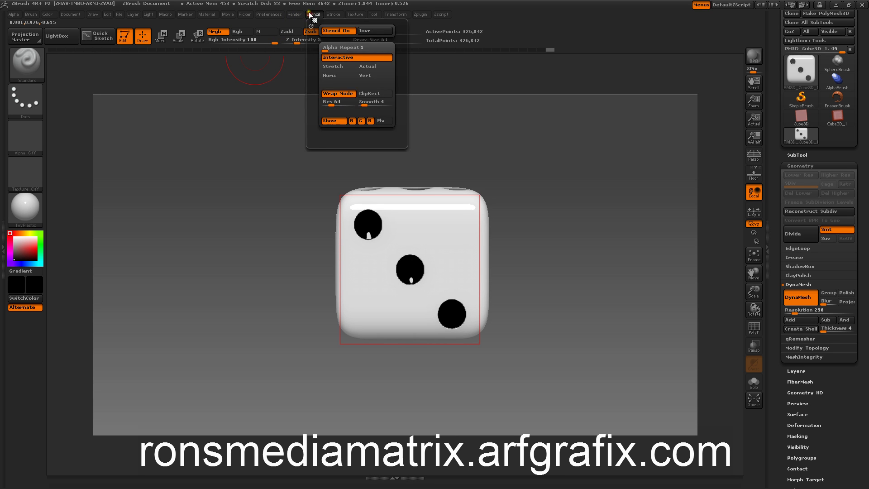
pyautogui.click(332, 32)
pyautogui.moveTo(233, 167); pyautogui.dragTo(253, 215)
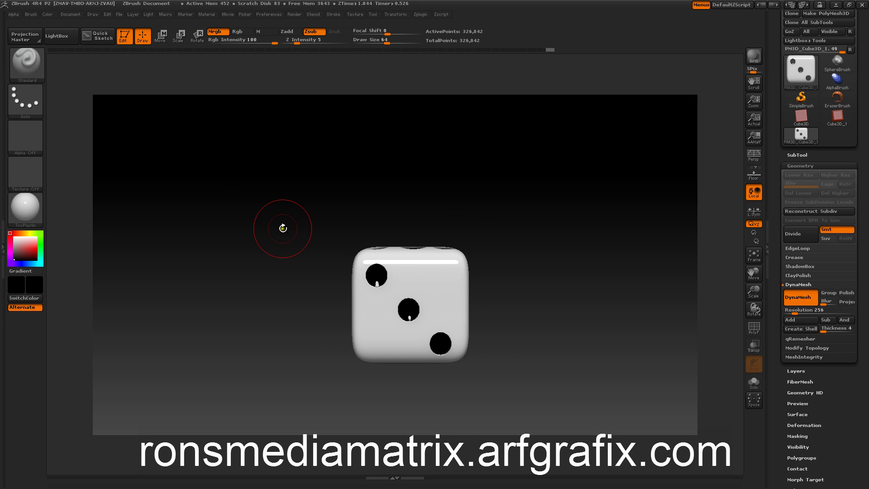
# Step: Enlarge the die, drop it with Projection Master Colors and Material on and Fade off, then pick it up
pyautogui.moveTo(283, 233)
pyautogui.keyDown('alt'); pyautogui.mouseDown()
pyautogui.moveTo(289, 249)
pyautogui.moveTo(278, 210)
pyautogui.moveTo(281, 226)
pyautogui.mouseUp(); pyautogui.keyUp('alt')
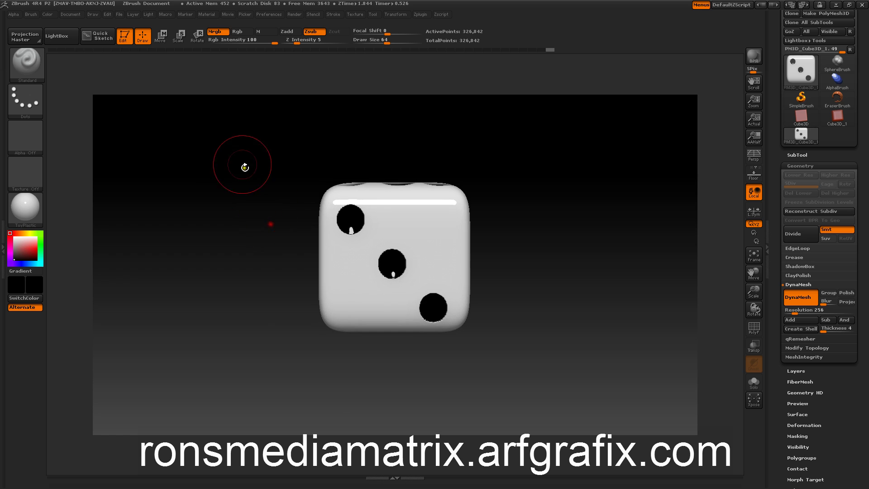
pyautogui.press('g')
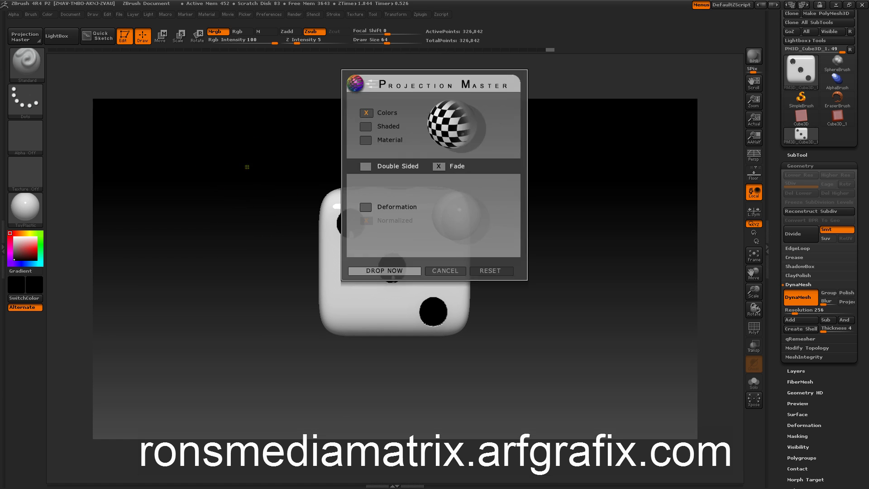
pyautogui.click(367, 140)
pyautogui.click(438, 167)
pyautogui.click(377, 270)
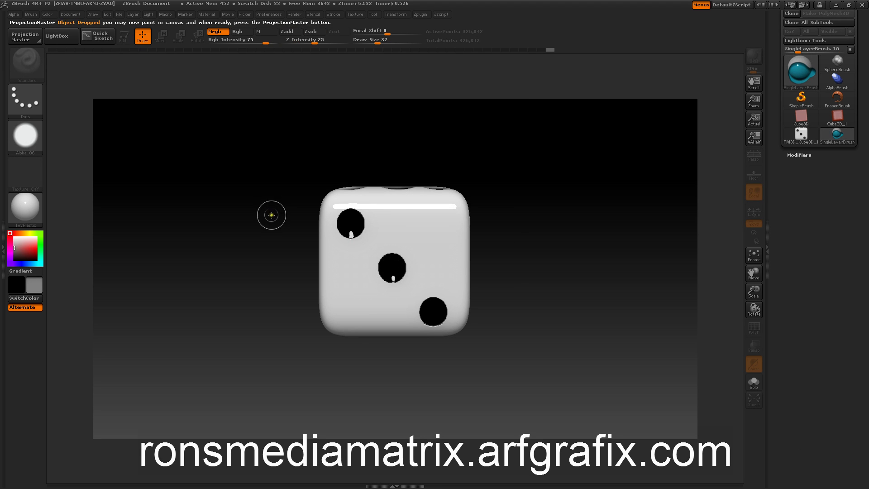
pyautogui.press('g')
pyautogui.click(377, 272)
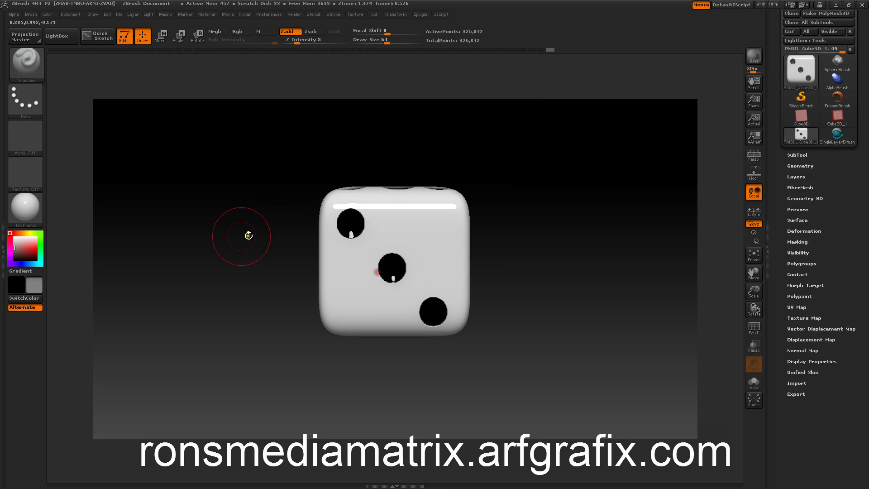
# Step: Rotate to the four-pip face, drop the die to paint it, and pick it back up
pyautogui.moveTo(219, 234); pyautogui.dragTo(234, 210)
pyautogui.press('g')
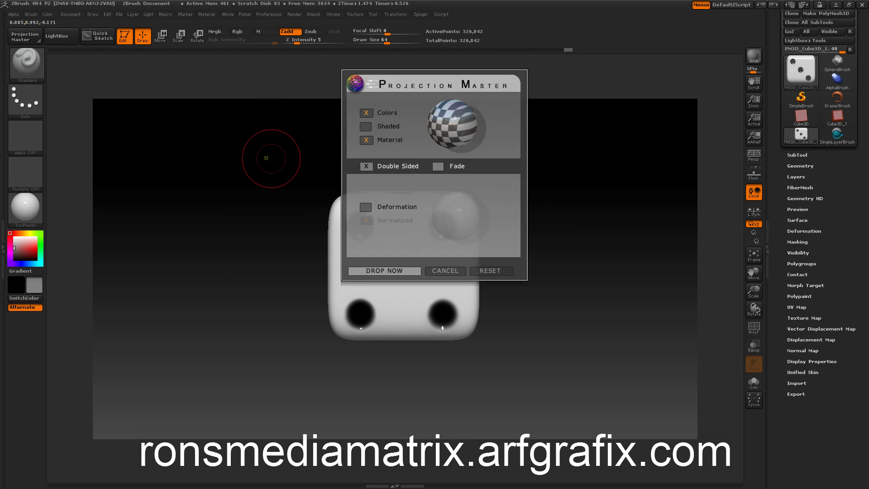
pyautogui.click(375, 270)
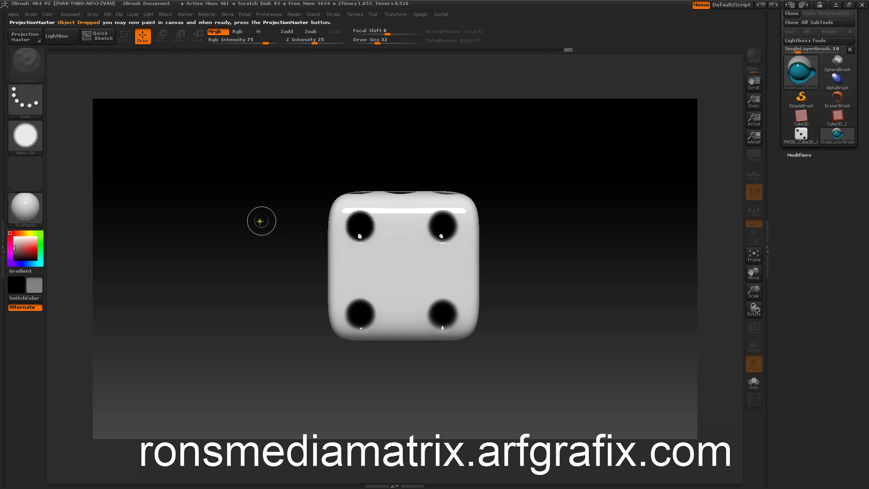
pyautogui.press('g')
pyautogui.click(378, 271)
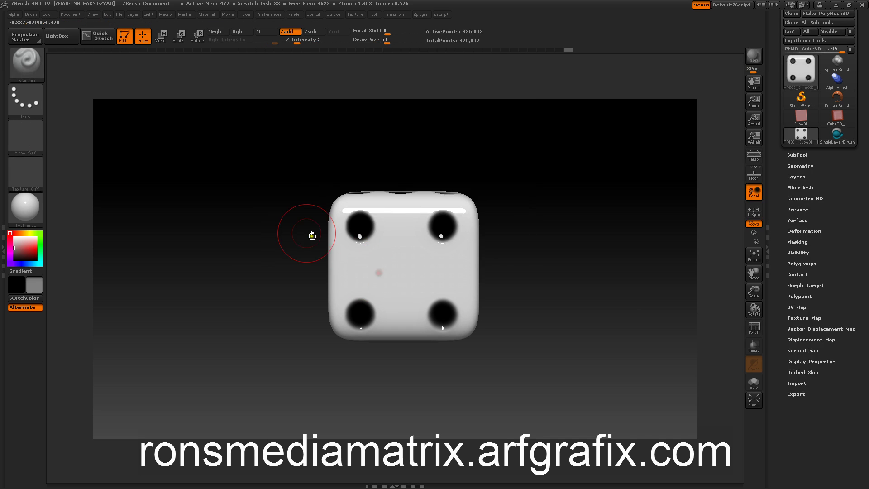
# Step: Rotate to the six-pip face, drop the die to paint it, and pick it back up
pyautogui.moveTo(277, 217); pyautogui.dragTo(261, 197)
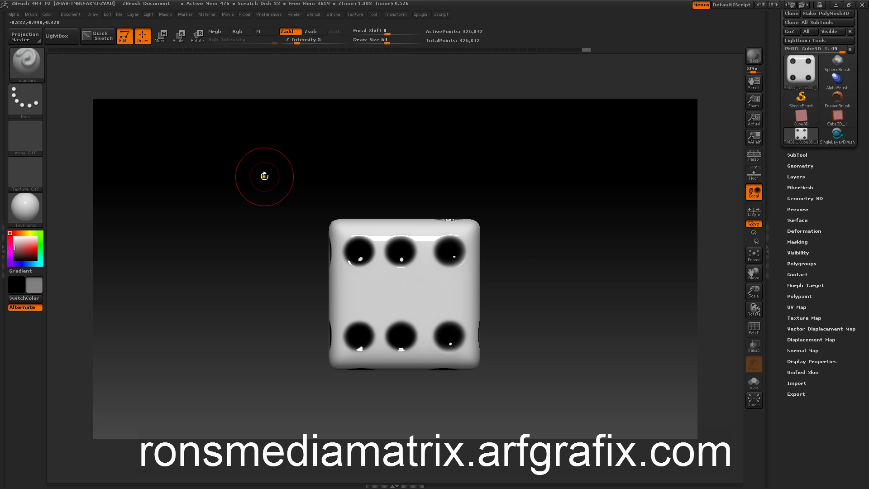
pyautogui.press('g')
pyautogui.click(380, 271)
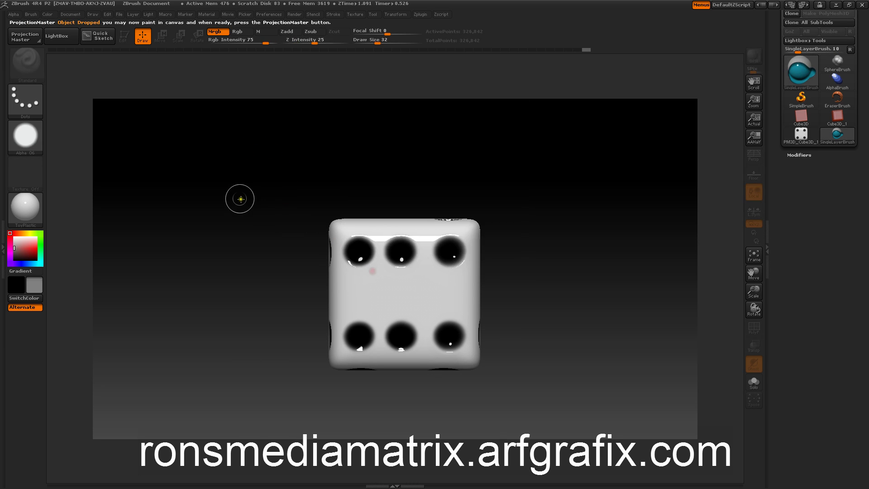
pyautogui.press('g')
pyautogui.click(379, 270)
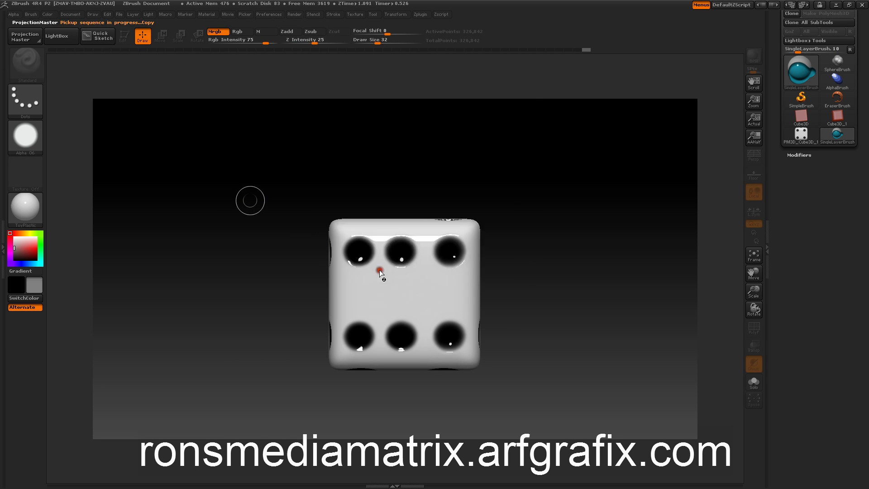
# Step: Rotate to the five-pip face, drop the die to paint it, and pick it back up
pyautogui.moveTo(227, 215); pyautogui.dragTo(262, 208)
pyautogui.press('g')
pyautogui.click(378, 270)
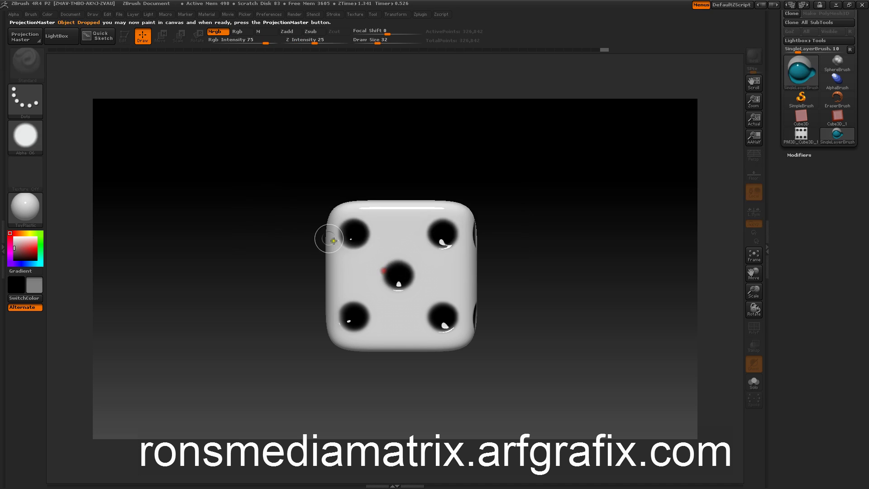
pyautogui.press('g')
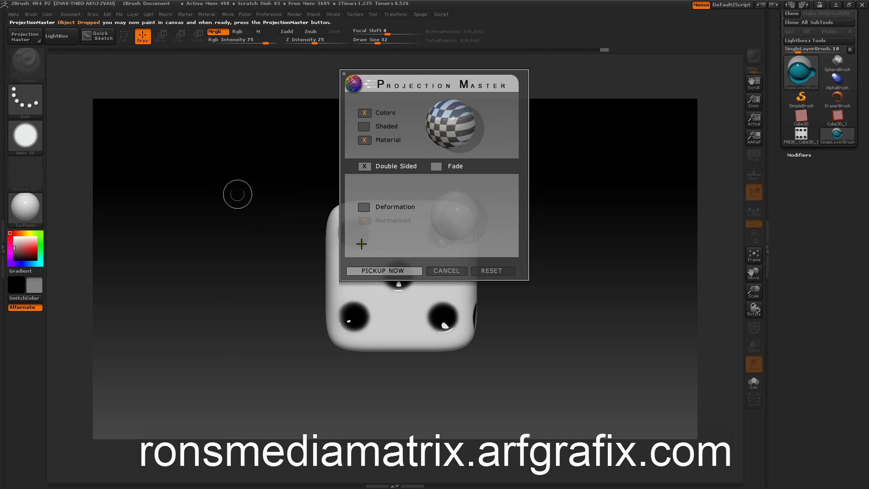
pyautogui.click(383, 271)
# Step: Turn on the Floor grid and tilt the view to see the die above it
pyautogui.moveTo(291, 219)
pyautogui.mouseDown()
pyautogui.moveTo(258, 213)
pyautogui.moveTo(258, 192)
pyautogui.moveTo(226, 210)
pyautogui.moveTo(258, 230)
pyautogui.moveTo(226, 195)
pyautogui.mouseUp()
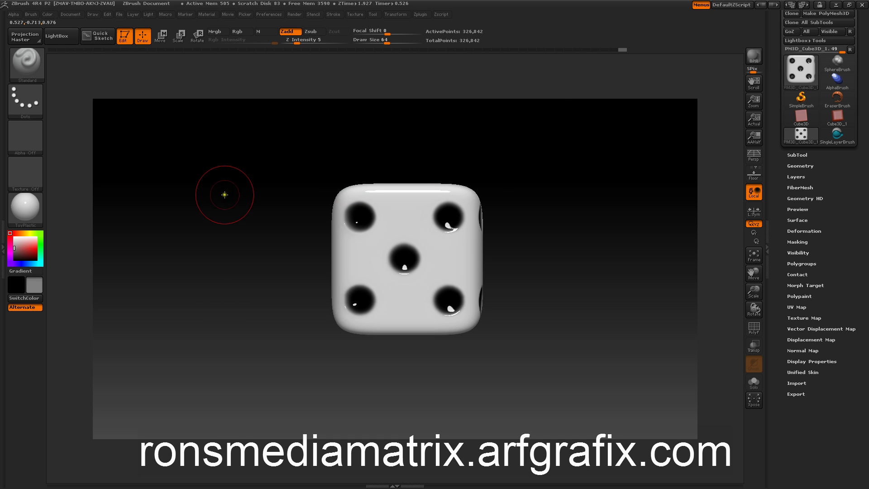
pyautogui.moveTo(224, 194)
pyautogui.mouseDown()
pyautogui.moveTo(241, 194)
pyautogui.moveTo(223, 187)
pyautogui.moveTo(220, 195)
pyautogui.moveTo(229, 189)
pyautogui.mouseUp()
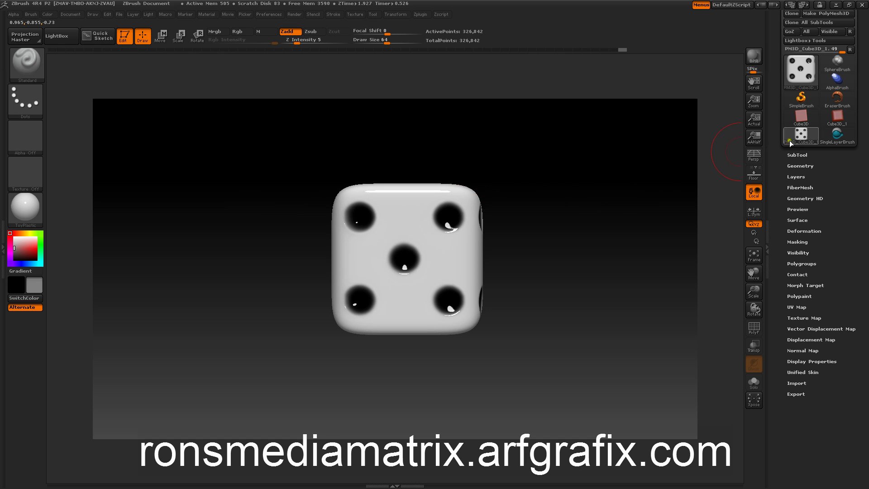
pyautogui.click(753, 173)
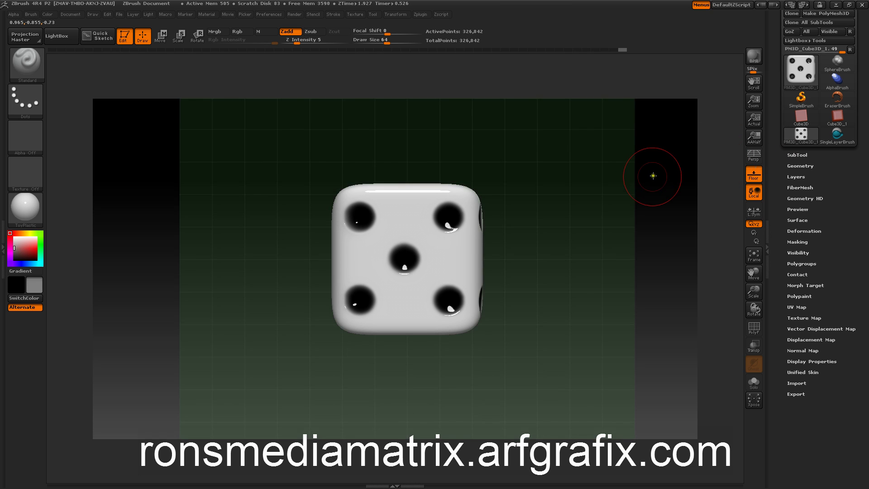
pyautogui.moveTo(645, 178); pyautogui.dragTo(583, 249)
# Step: Enlarge the Draw Grid Size to about 8.8 and show the SubTool list
pyautogui.click(93, 14)
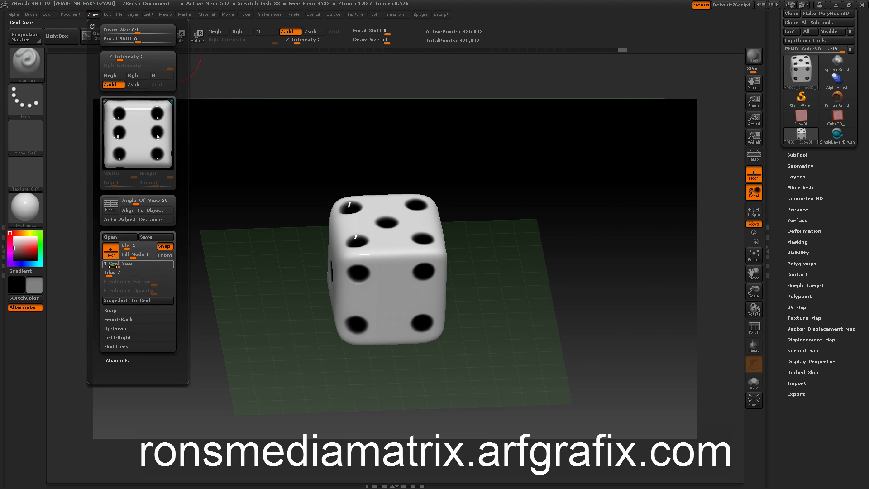
pyautogui.moveTo(113, 265); pyautogui.dragTo(125, 267)
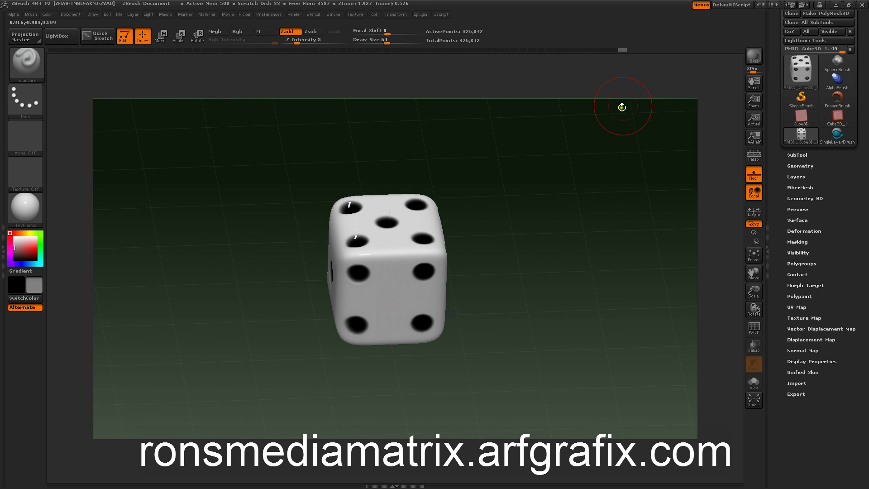
pyautogui.click(794, 155)
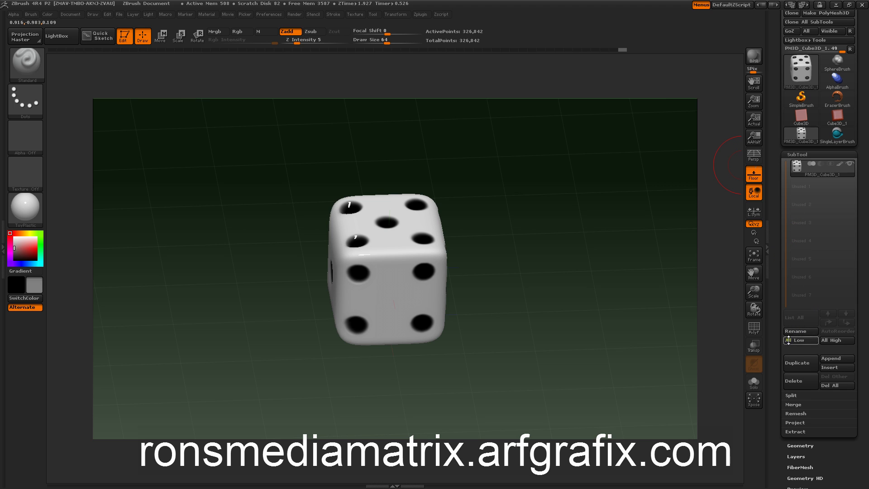
# Step: Duplicate the die as a second subtool and draw a vertical Move axis from its centre pip
pyautogui.click(797, 365)
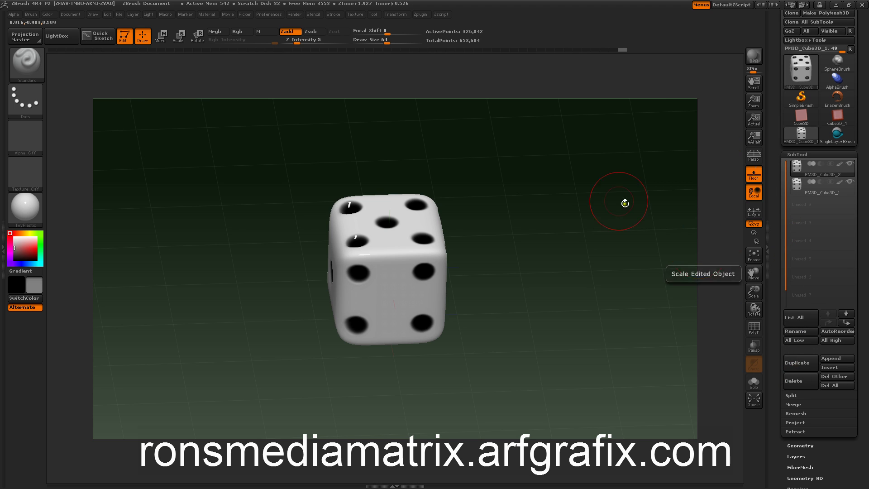
pyautogui.moveTo(574, 195); pyautogui.dragTo(572, 242)
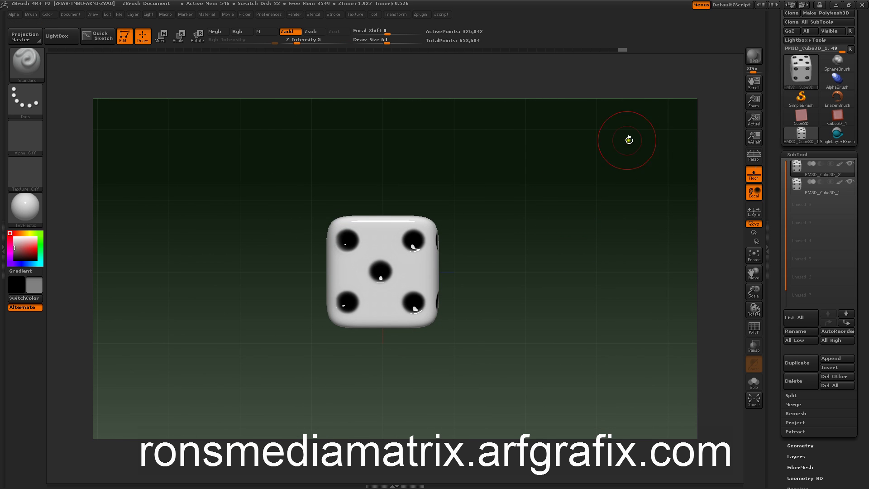
pyautogui.click(165, 37)
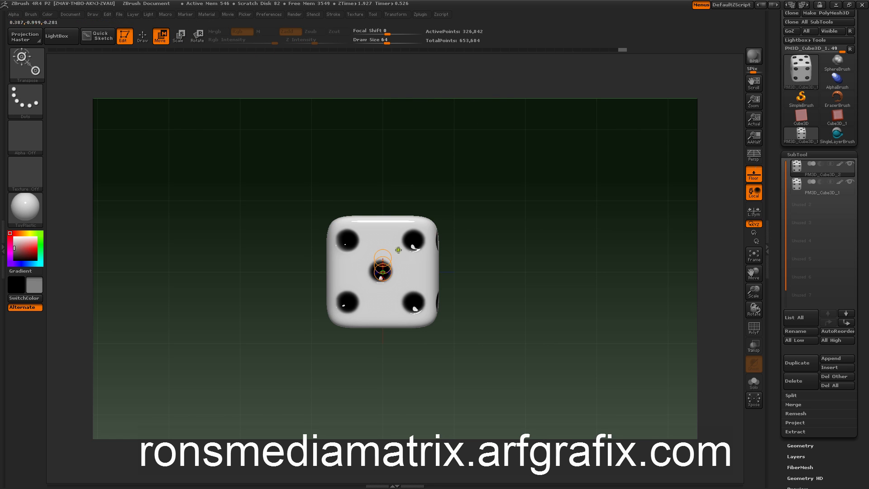
pyautogui.moveTo(380, 249); pyautogui.dragTo(383, 193)
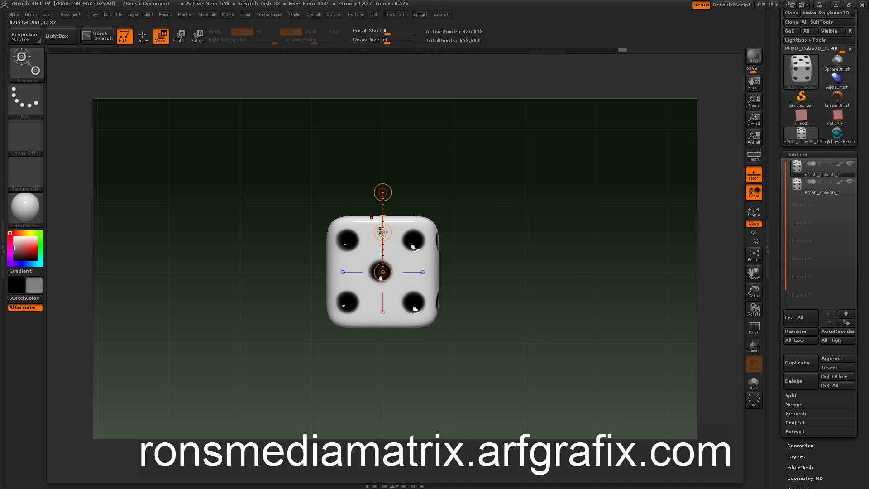
# Step: Slide the front die aside and tilt the view to show both dice on the floor
pyautogui.moveTo(383, 232); pyautogui.dragTo(513, 135)
pyautogui.moveTo(571, 312); pyautogui.dragTo(608, 237)
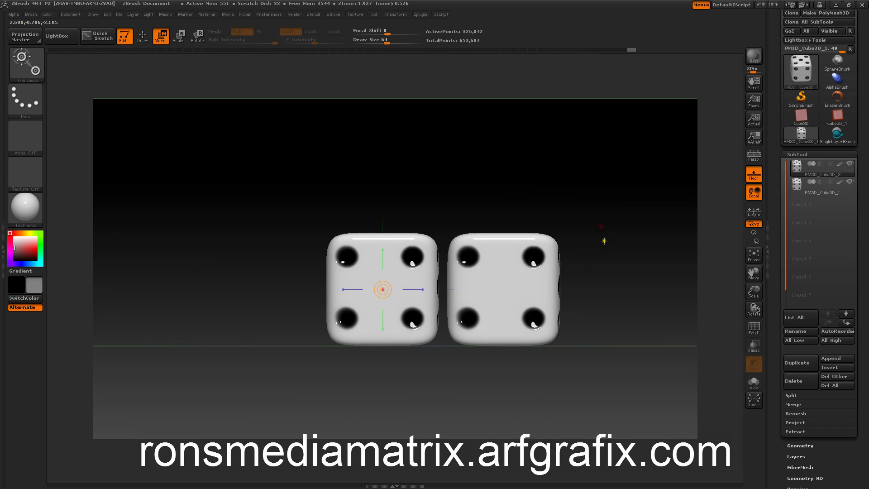
pyautogui.moveTo(549, 246); pyautogui.dragTo(577, 268)
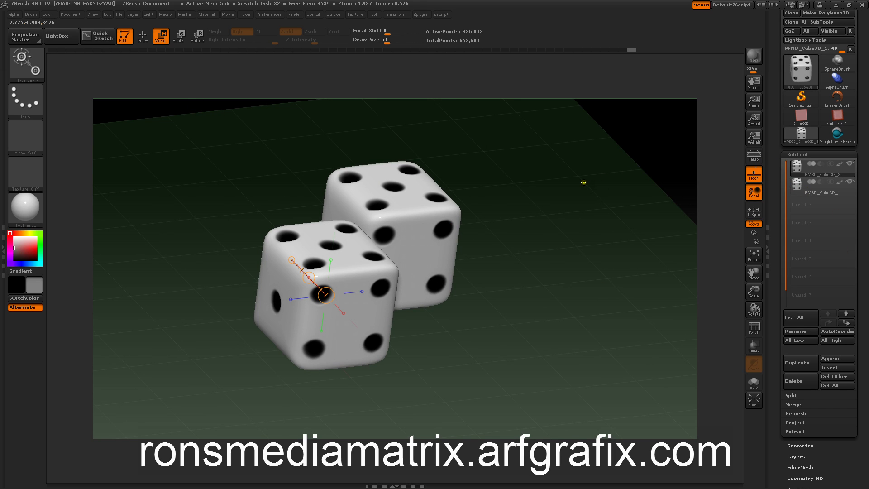
# Step: Move the light to upper-left, enable lights 2–5 including a blue one, and make the background grey-green
pyautogui.press('q')
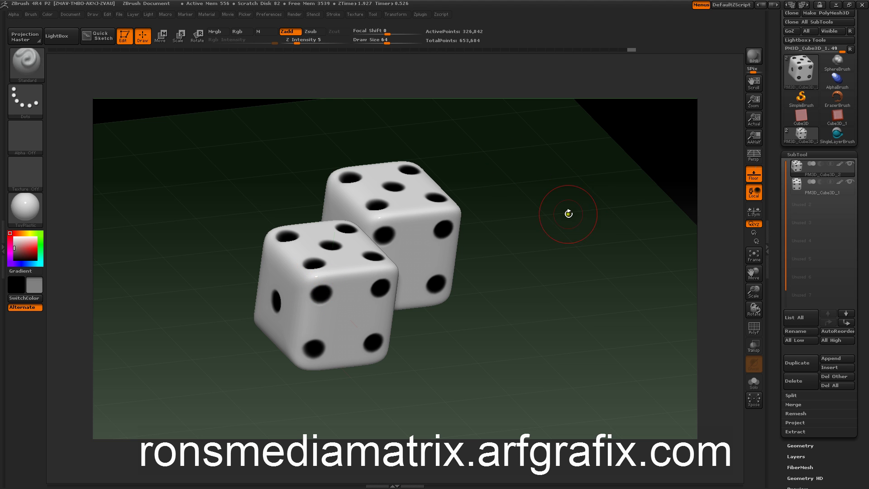
pyautogui.moveTo(569, 231); pyautogui.dragTo(614, 285)
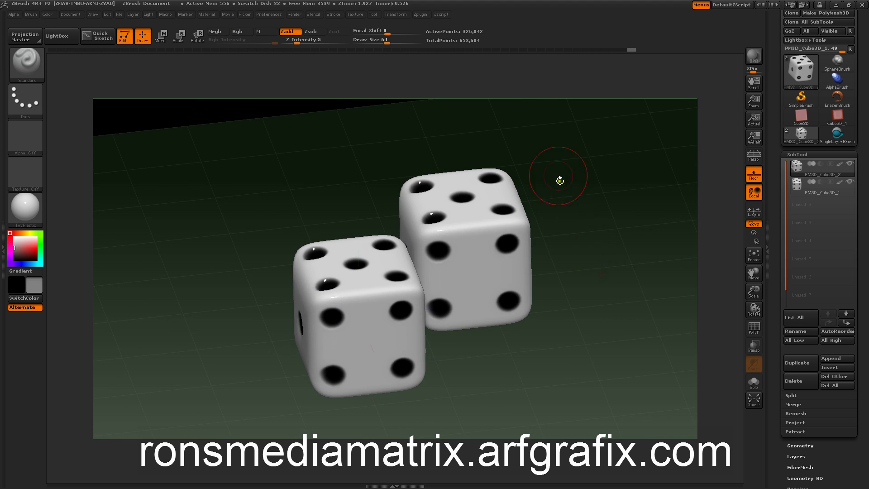
pyautogui.click(145, 15)
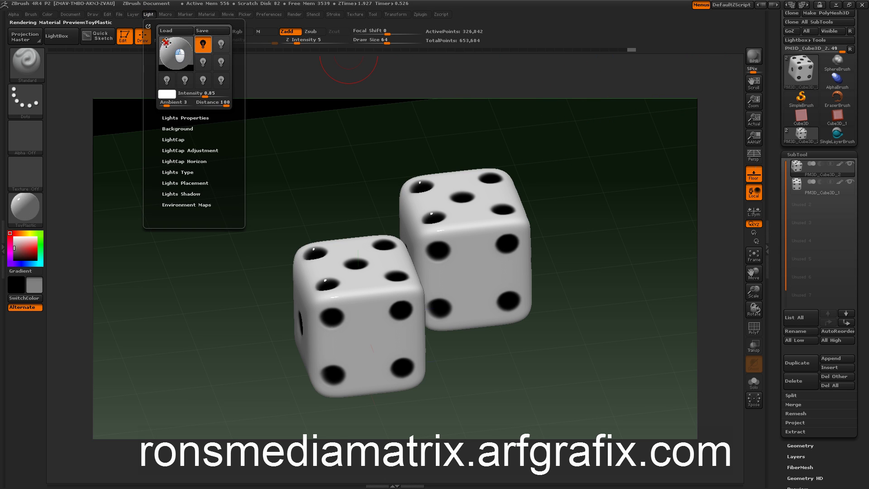
pyautogui.click(168, 42)
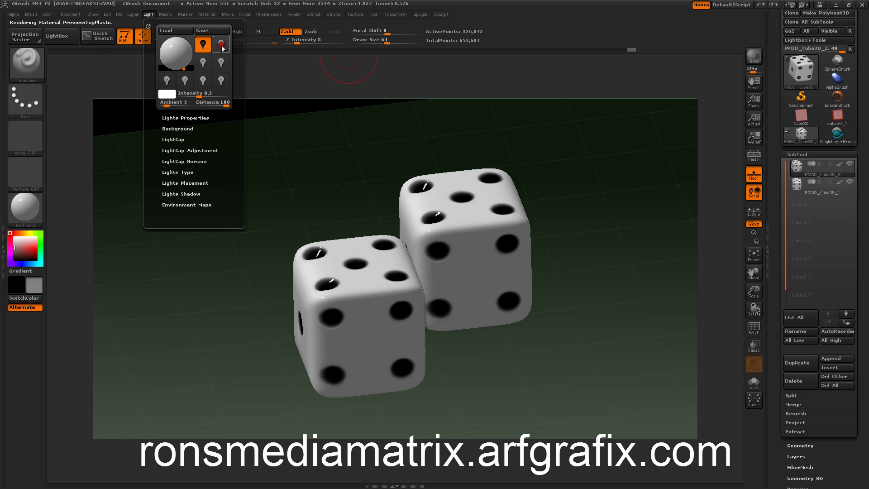
pyautogui.click(221, 45)
pyautogui.click(202, 62)
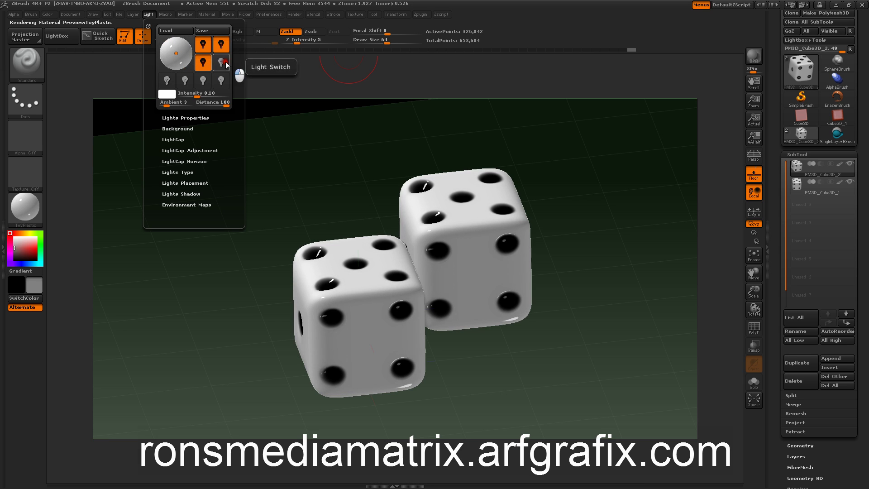
pyautogui.click(222, 64)
pyautogui.click(168, 80)
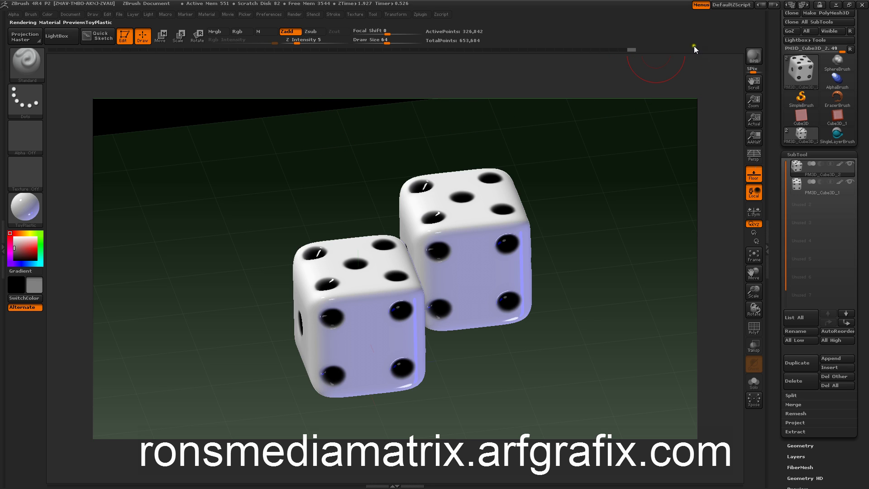
pyautogui.click(61, 15)
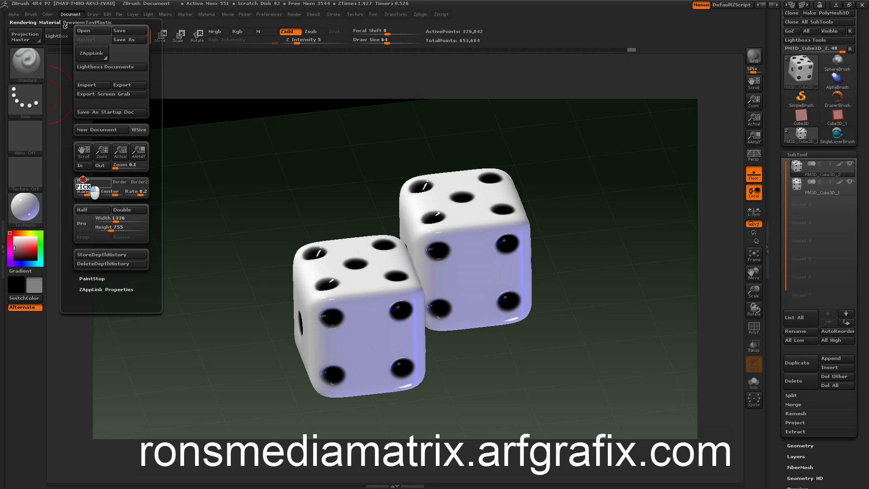
pyautogui.moveTo(83, 180); pyautogui.dragTo(18, 247)
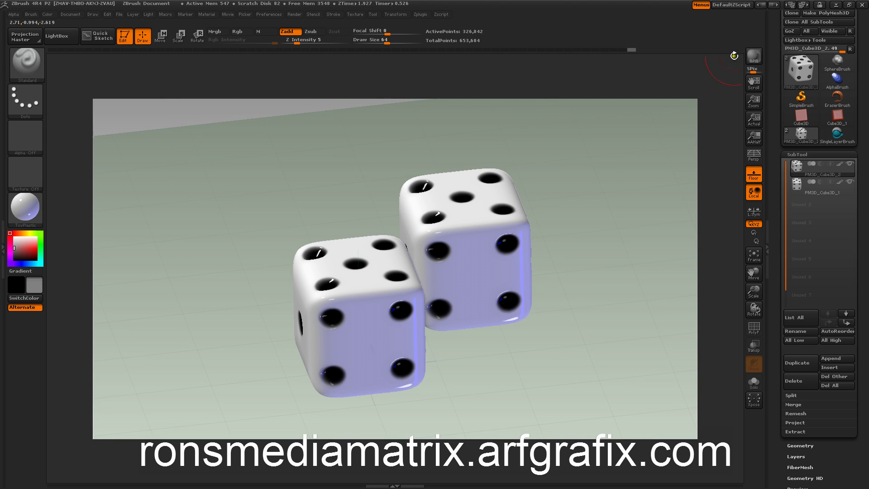
# Step: BPR-render the dice, adjust the first light's intensity to 0.85, and render again
pyautogui.click(754, 56)
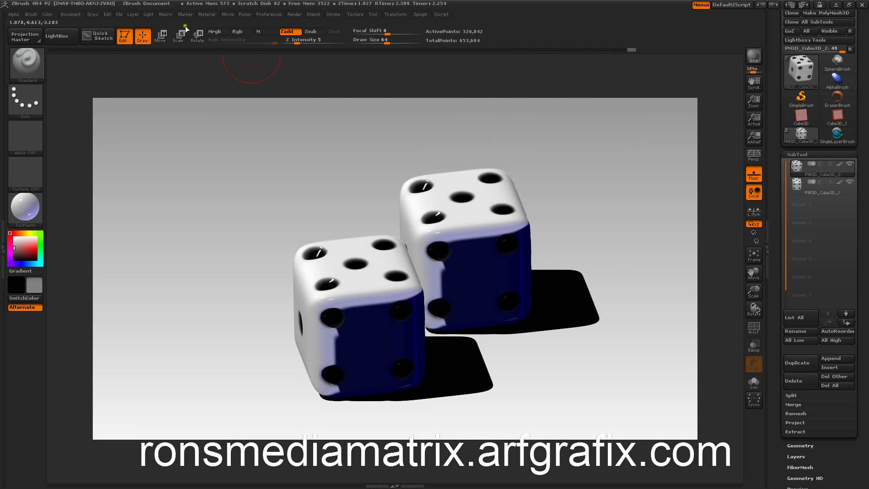
pyautogui.click(147, 14)
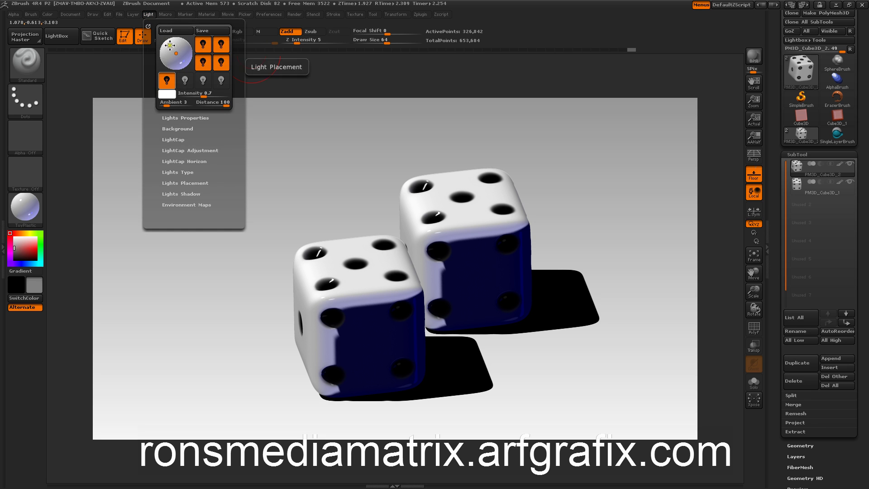
pyautogui.click(204, 46)
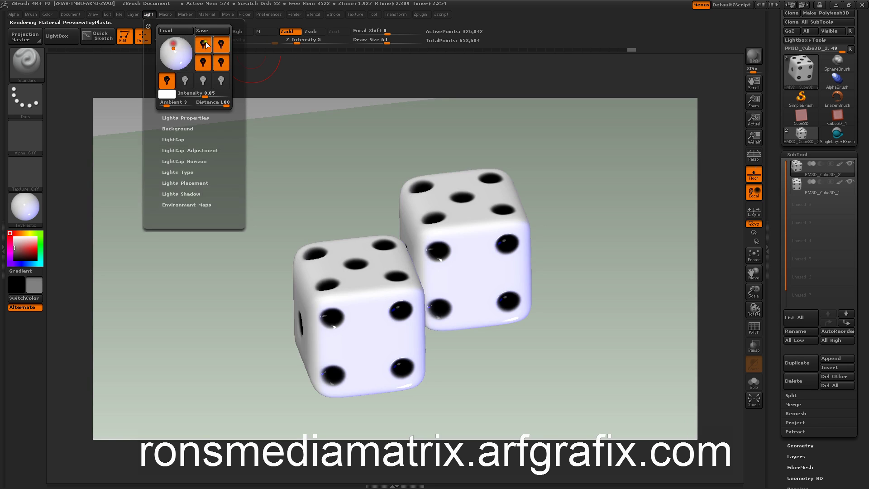
pyautogui.click(753, 56)
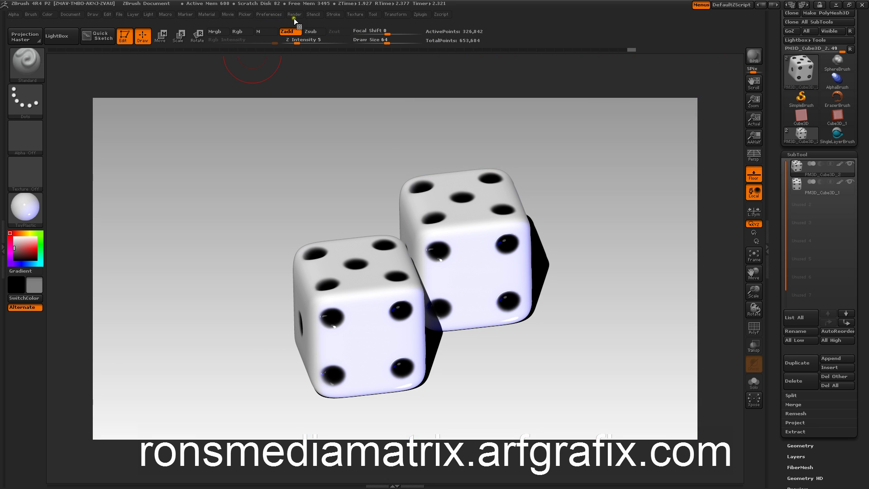
# Step: Turn on SmoothNormals, SoftZ and SoftRGB in Render Properties
pyautogui.click(294, 14)
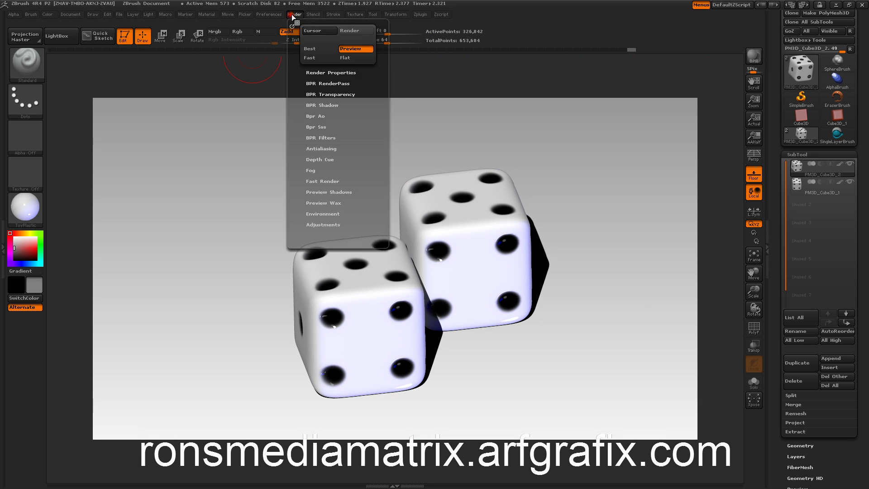
pyautogui.click(310, 72)
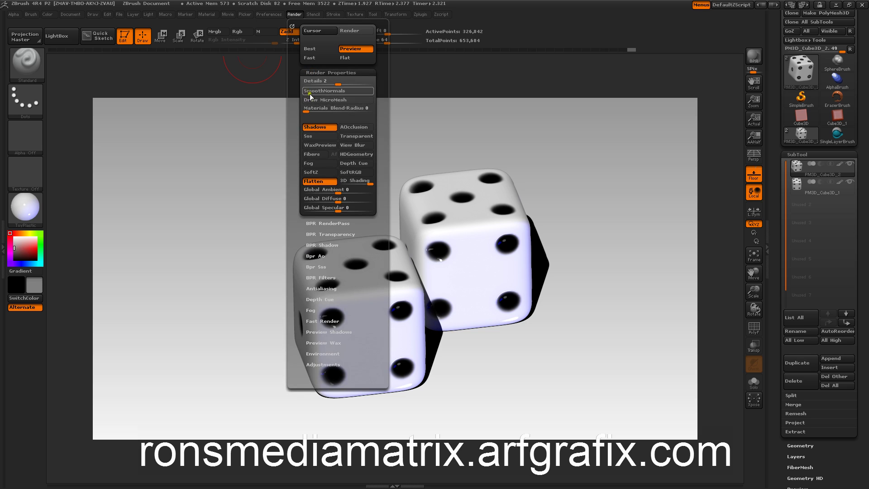
pyautogui.click(317, 90)
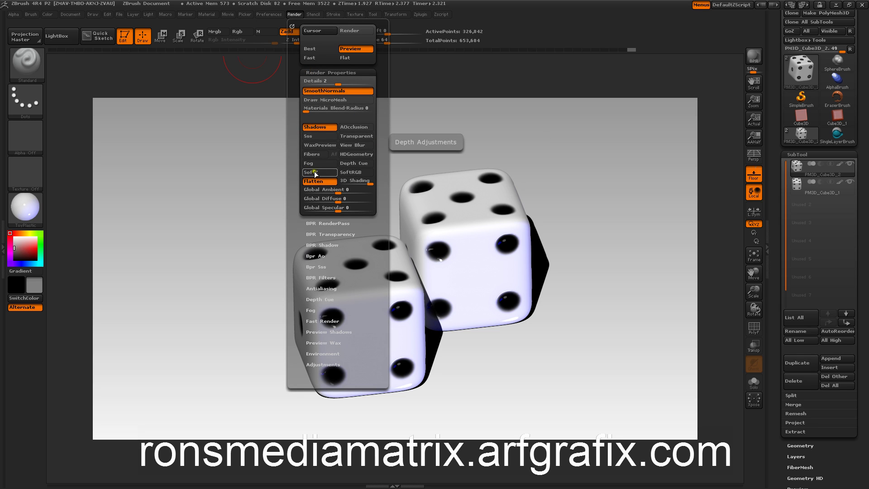
pyautogui.click(315, 172)
pyautogui.click(353, 163)
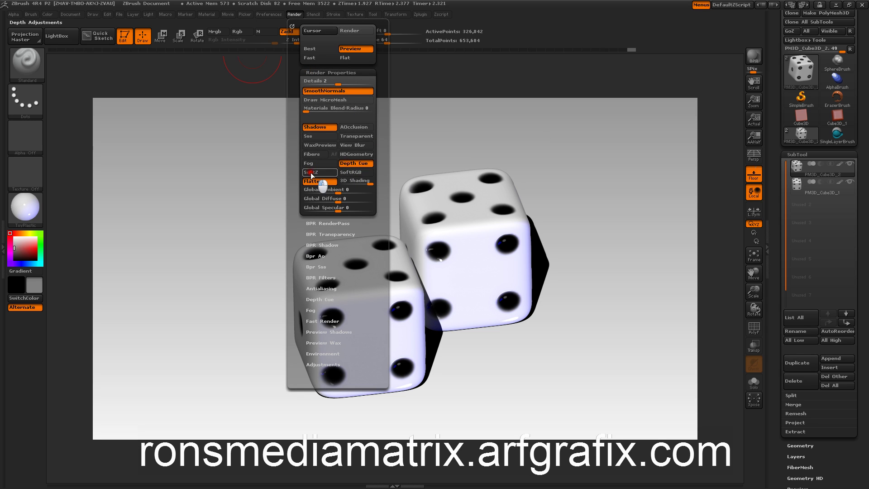
pyautogui.click(347, 173)
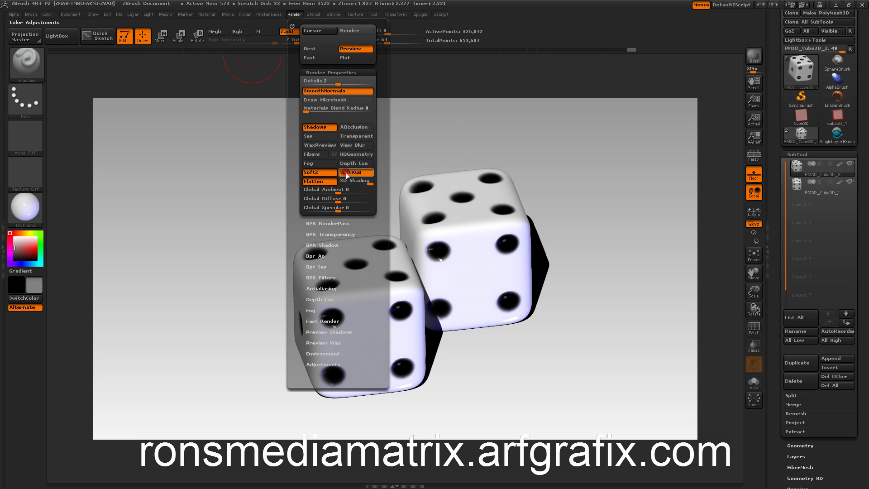
# Step: Lower the BPR Shadow floor strength slightly and collapse the shadow settings
pyautogui.click(308, 245)
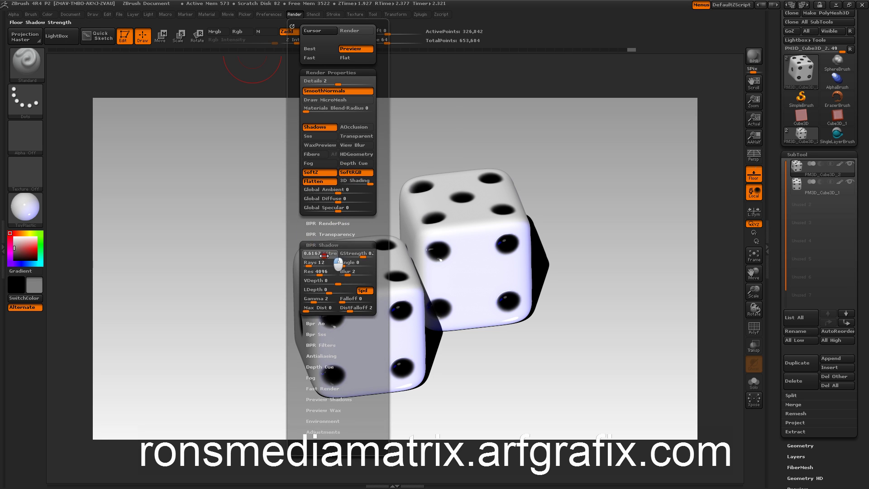
pyautogui.moveTo(325, 254); pyautogui.dragTo(323, 255)
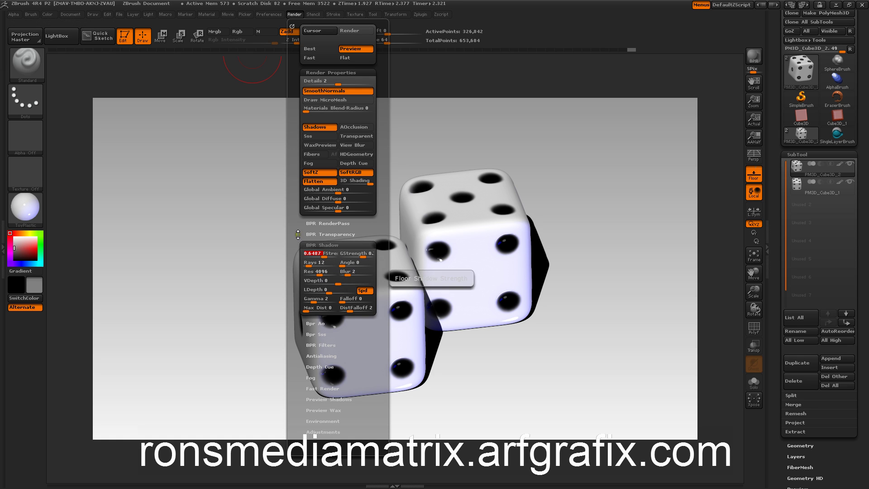
pyautogui.click(311, 244)
pyautogui.moveTo(298, 251); pyautogui.dragTo(293, 203)
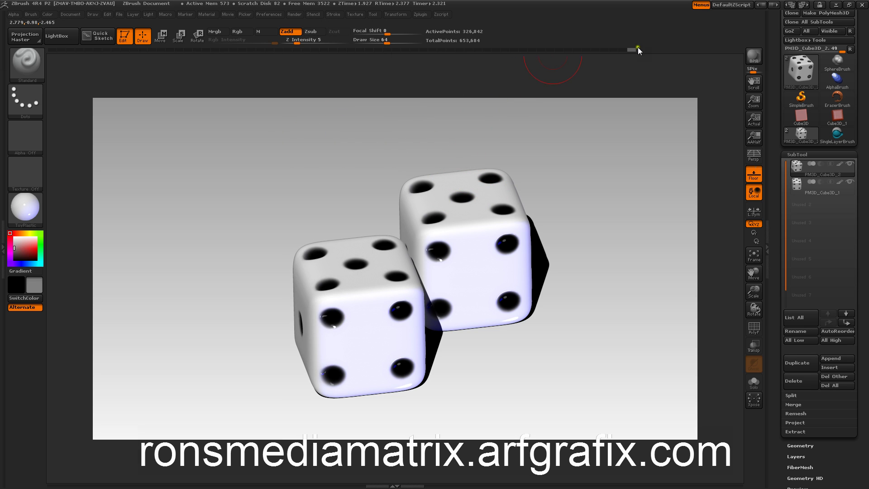
# Step: BPR-render the scene, switch to perspective view, and BPR-render the perspective view
pyautogui.click(754, 57)
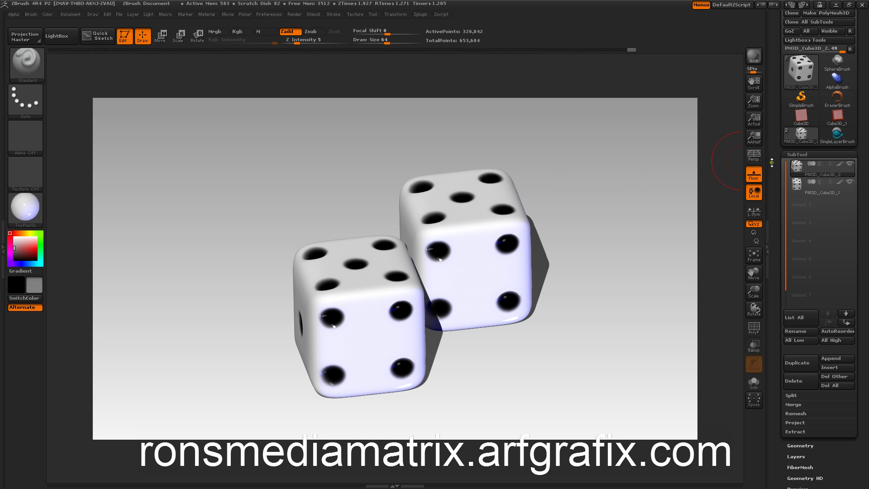
pyautogui.click(754, 155)
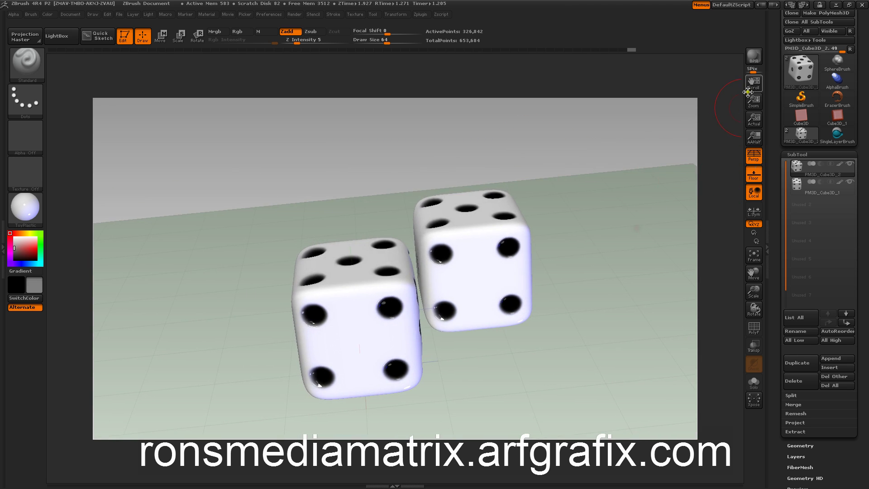
pyautogui.click(753, 56)
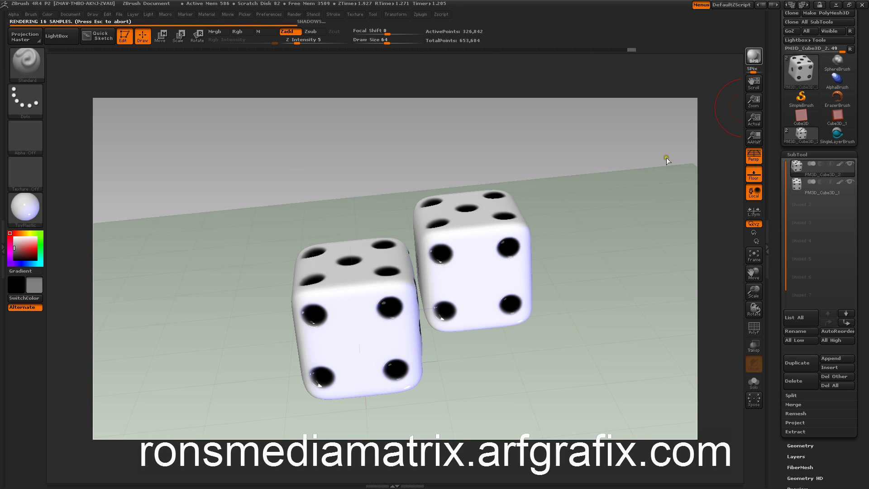